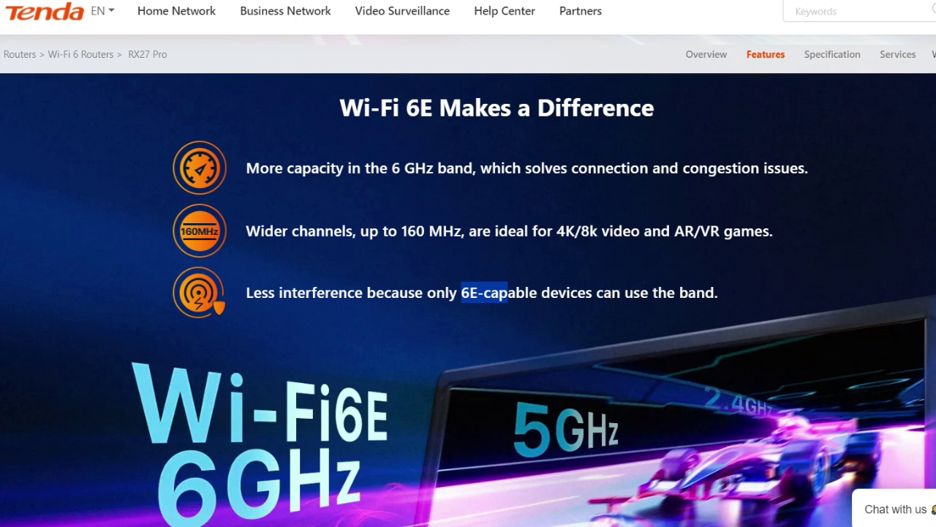
# Bring the RX27 Pro features page to its 'Pure Immersion for High-End Wi-Fi 6E' banner.
pyautogui.scroll(-3, 468, 292)
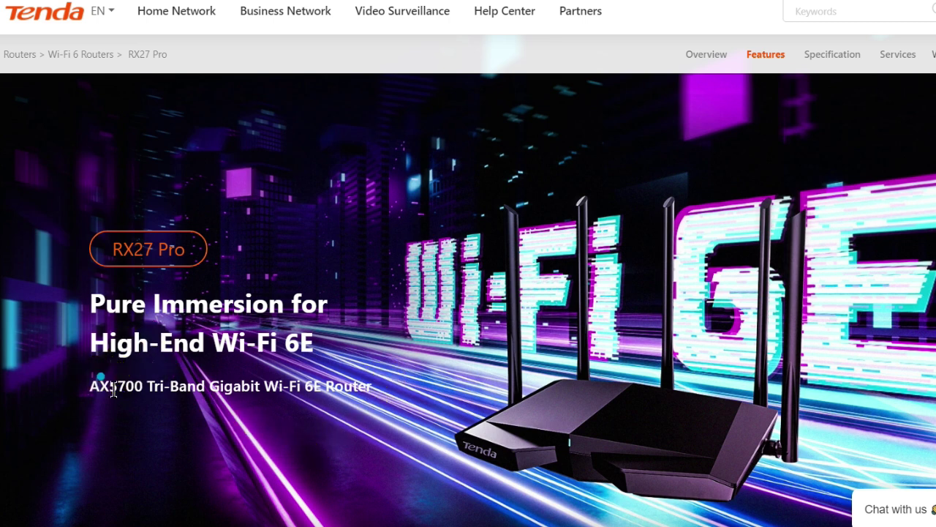
pyautogui.moveTo(115, 385); pyautogui.dragTo(209, 397)
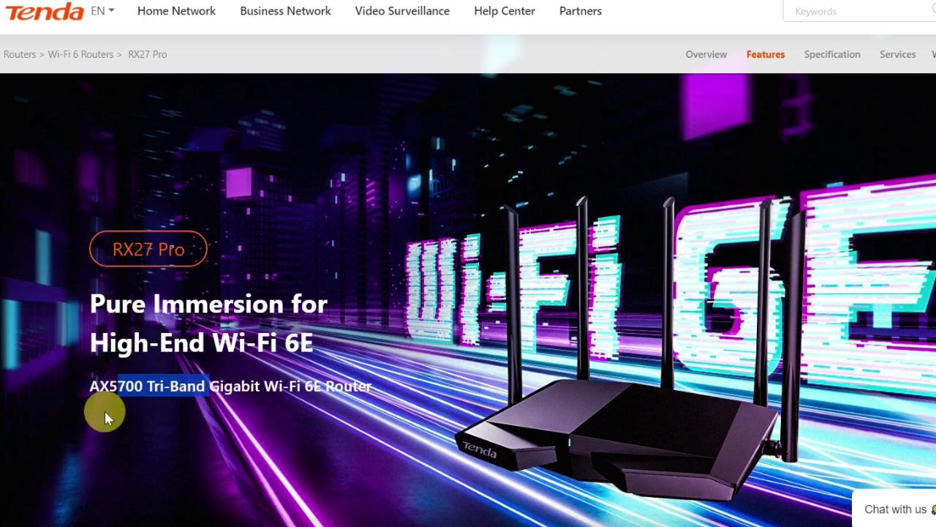
pyautogui.click(127, 411)
pyautogui.click(85, 382)
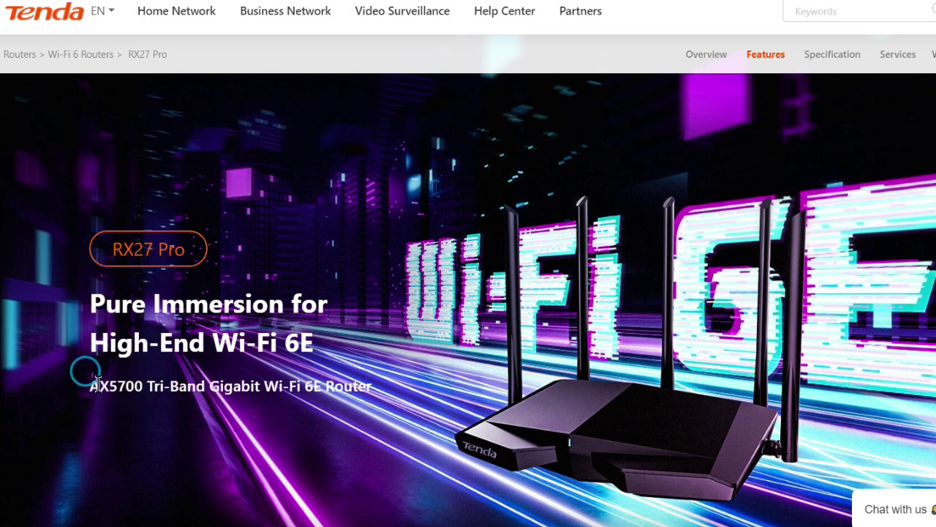
pyautogui.moveTo(83, 373); pyautogui.dragTo(403, 387)
pyautogui.click(300, 385)
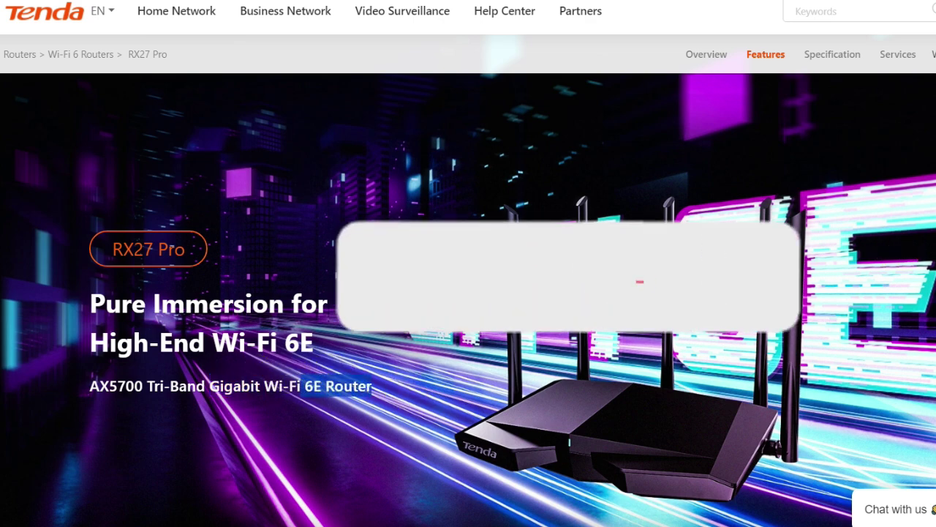
# Scroll to 'Wi-Fi 6E Makes a Difference' and highlight the heading and '6 GHz band'.
pyautogui.scroll(-3, 468, 292)
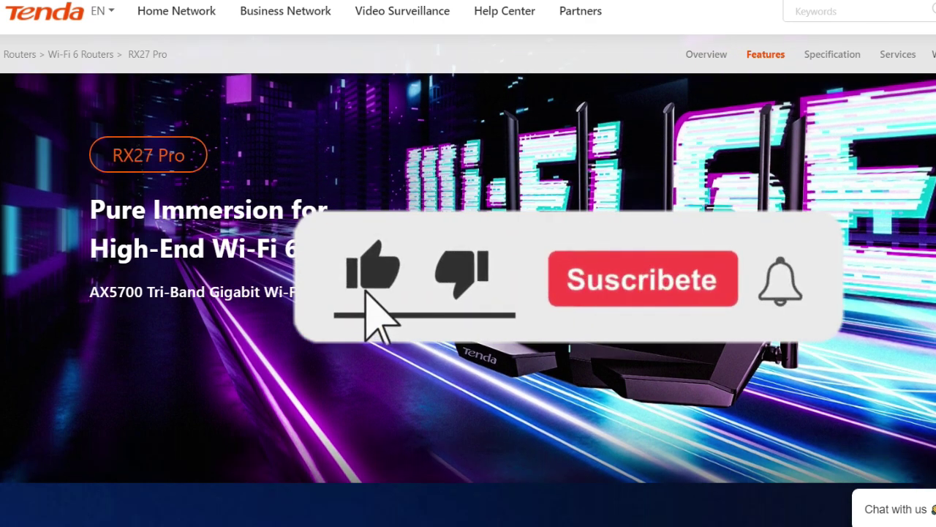
pyautogui.scroll(-5, 468, 293)
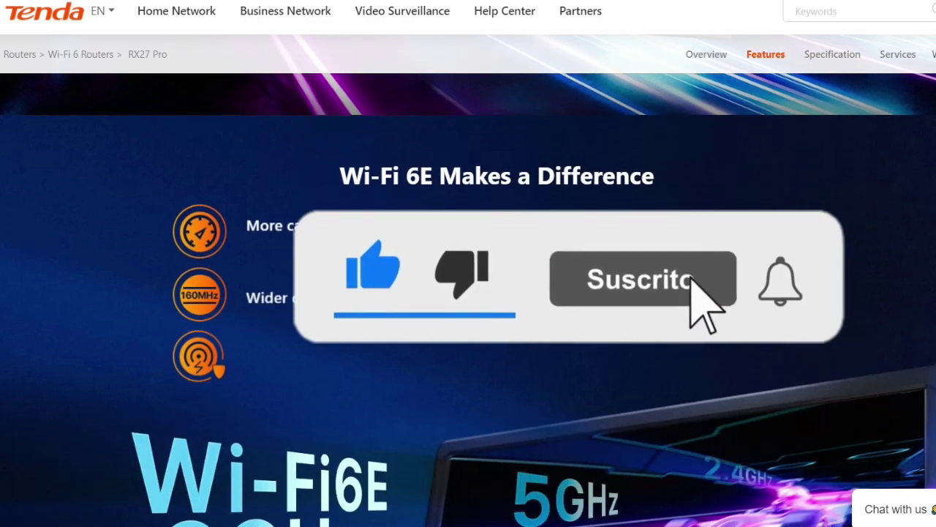
pyautogui.scroll(-1, 468, 292)
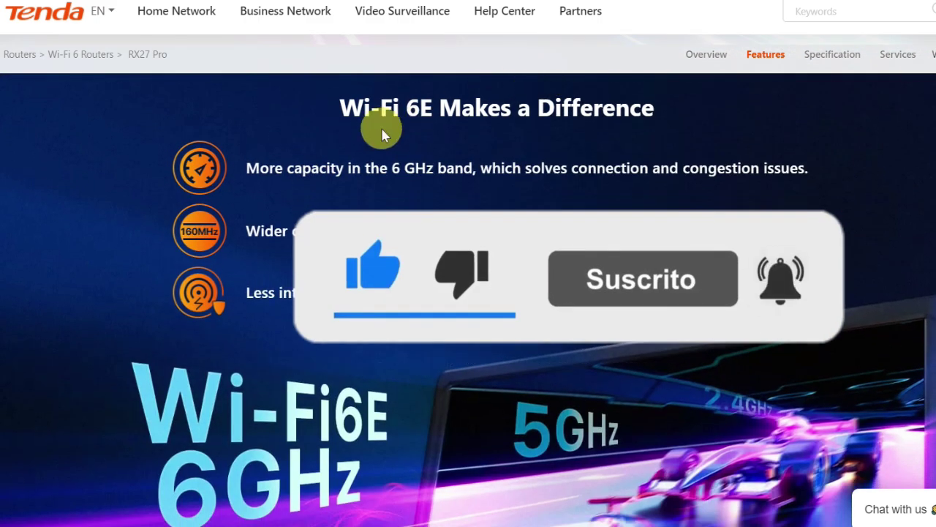
pyautogui.moveTo(405, 107); pyautogui.dragTo(512, 107)
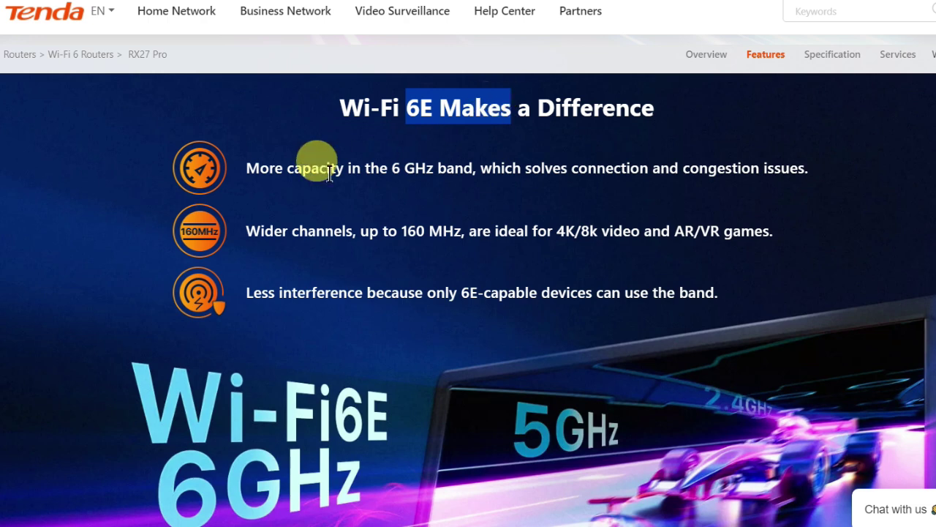
pyautogui.moveTo(364, 168); pyautogui.dragTo(478, 167)
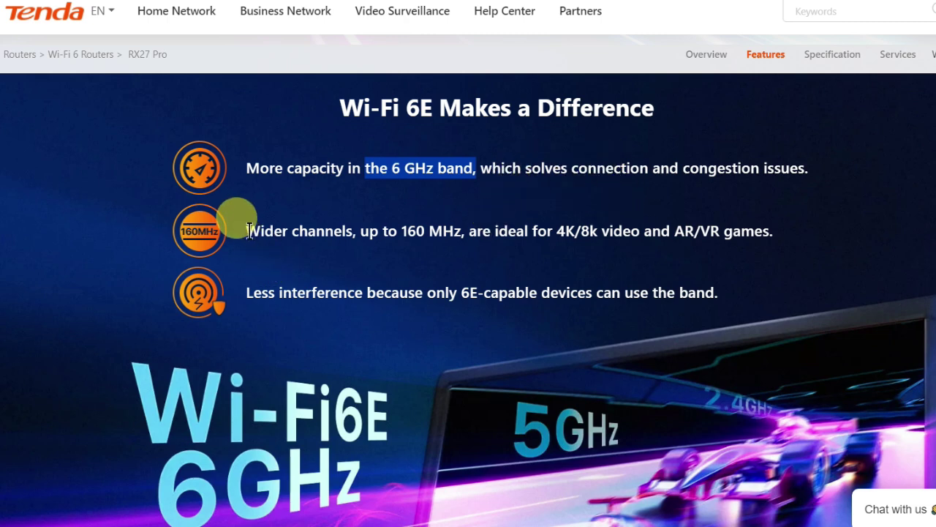
# Highlight the '160 MHz' channel width and the '6E-capable devices' phrase in the feature lines.
pyautogui.moveTo(247, 231); pyautogui.dragTo(387, 231)
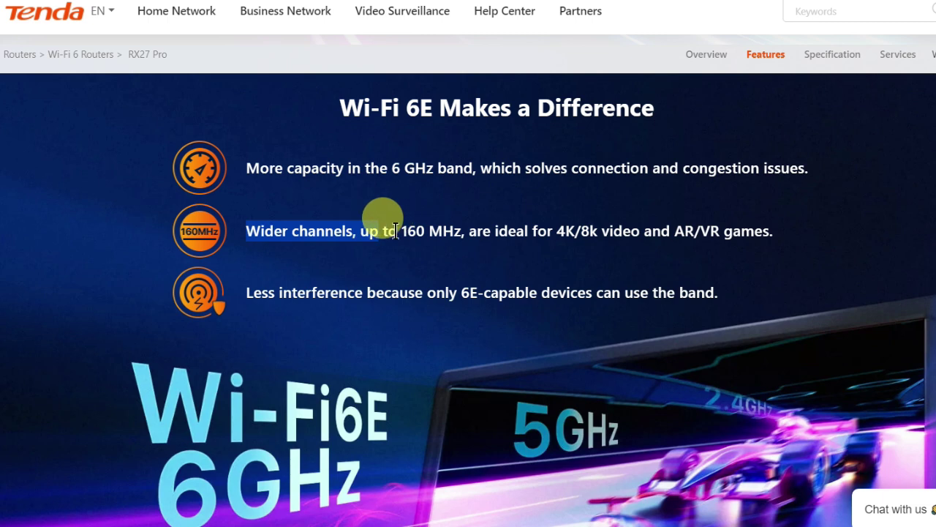
pyautogui.click(387, 231)
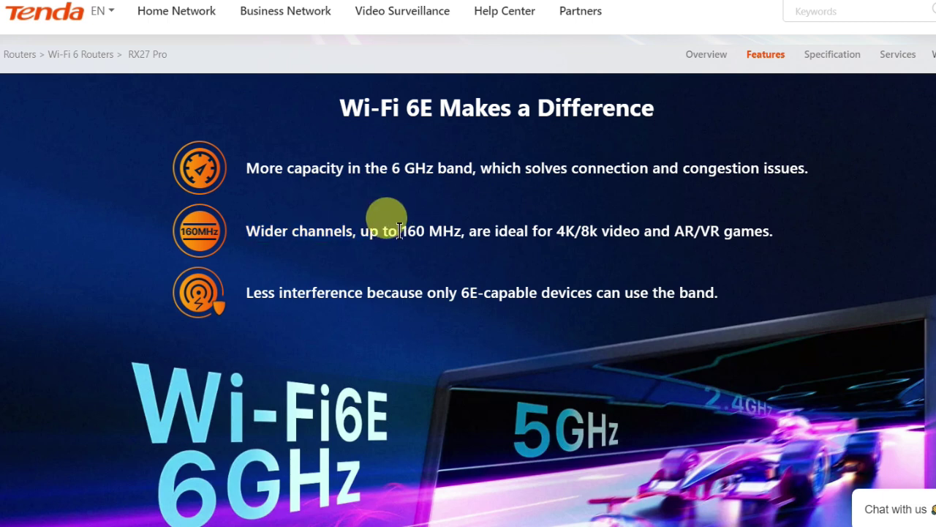
pyautogui.moveTo(401, 231); pyautogui.dragTo(461, 233)
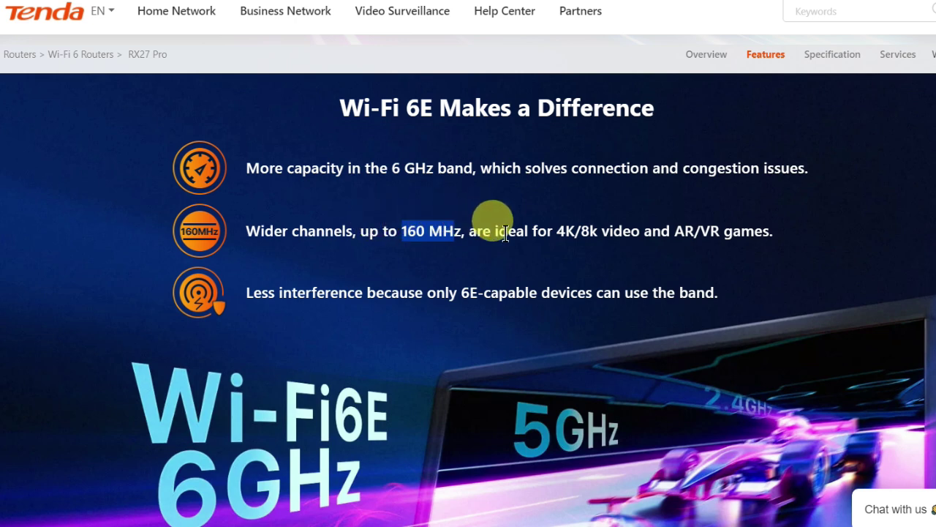
pyautogui.moveTo(555, 231); pyautogui.dragTo(590, 231)
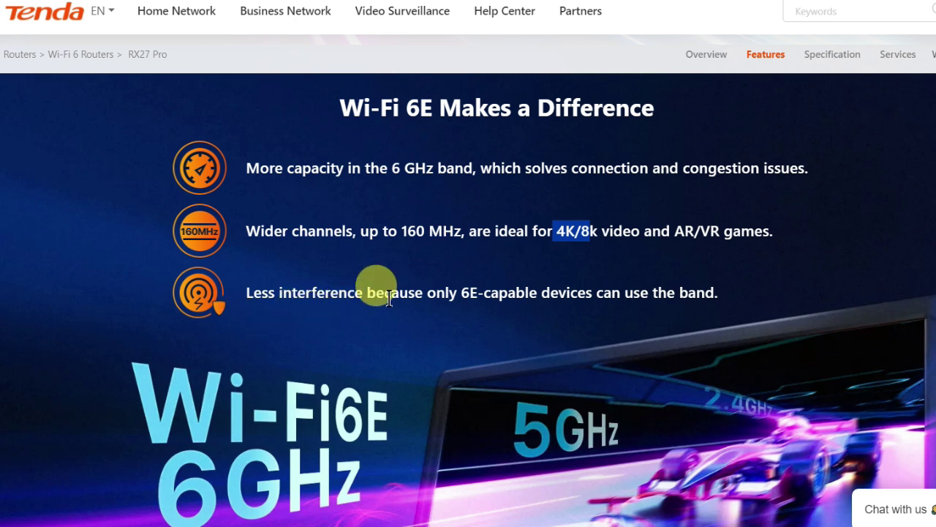
pyautogui.click(474, 293)
pyautogui.moveTo(473, 294); pyautogui.dragTo(505, 297)
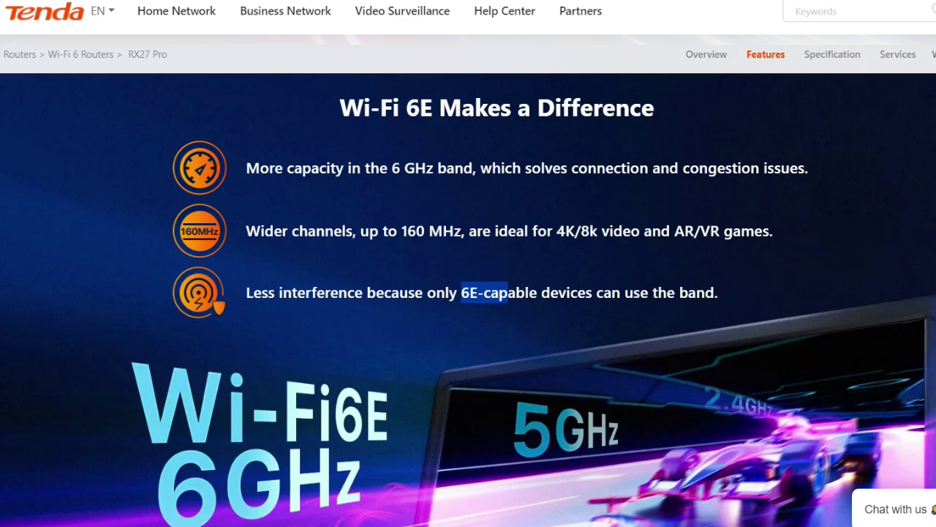
pyautogui.scroll(-3, 688, 143)
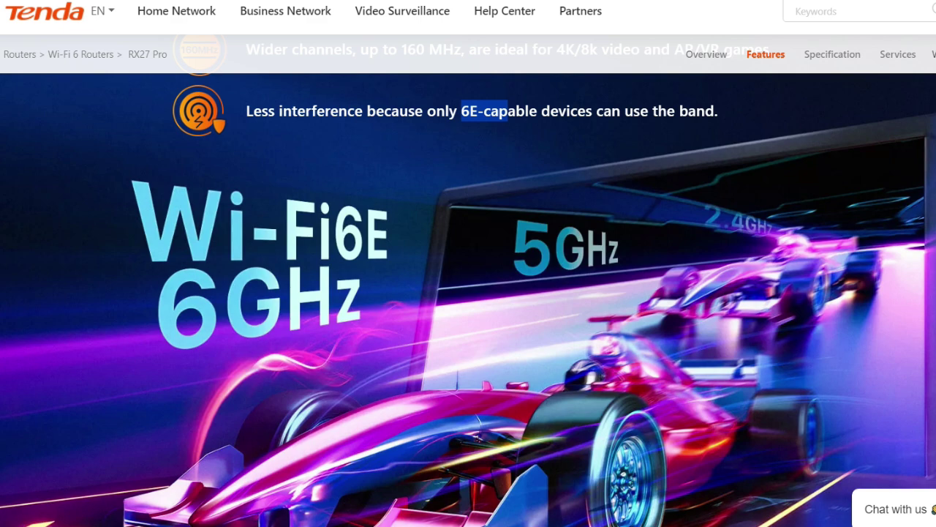
# Scroll to the speed comparison and highlight the AX3000 figure '2976 Mbps'.
pyautogui.scroll(-7, 469, 293)
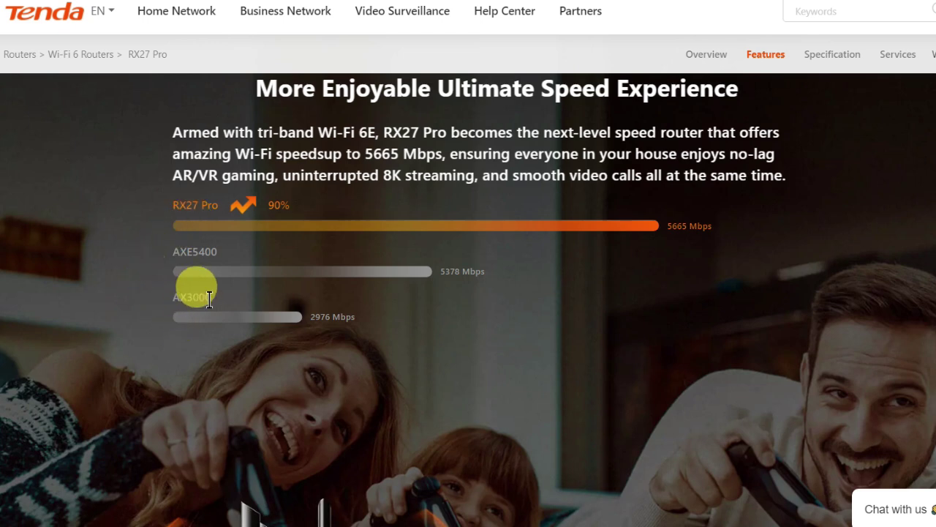
pyautogui.click(310, 317)
pyautogui.moveTo(310, 317); pyautogui.dragTo(361, 319)
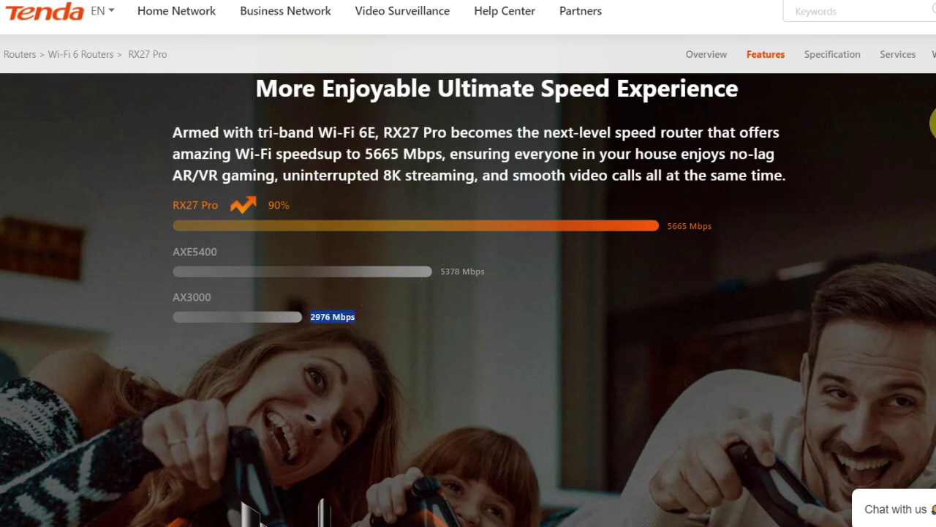
# Scroll down to the 'Top-notch CPU, Near-zero Latency' section.
pyautogui.scroll(-5, 468, 293)
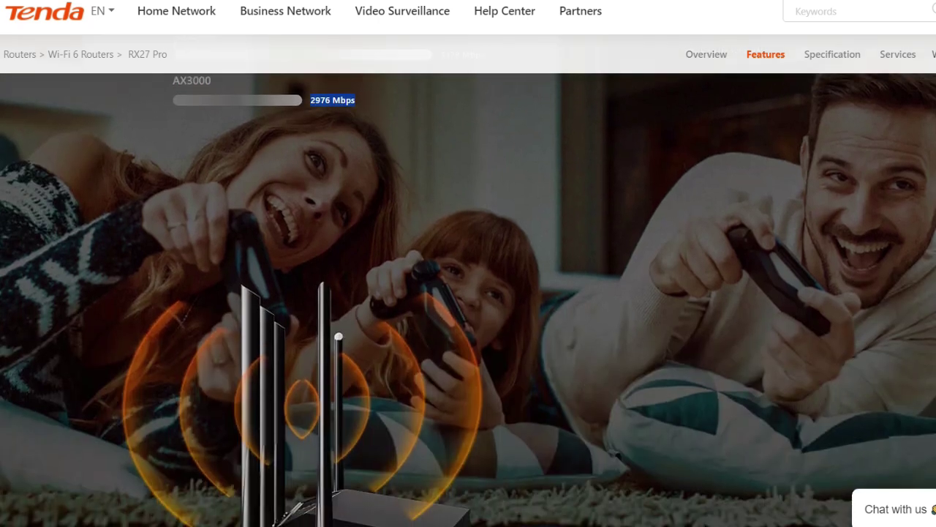
pyautogui.scroll(-2, 469, 292)
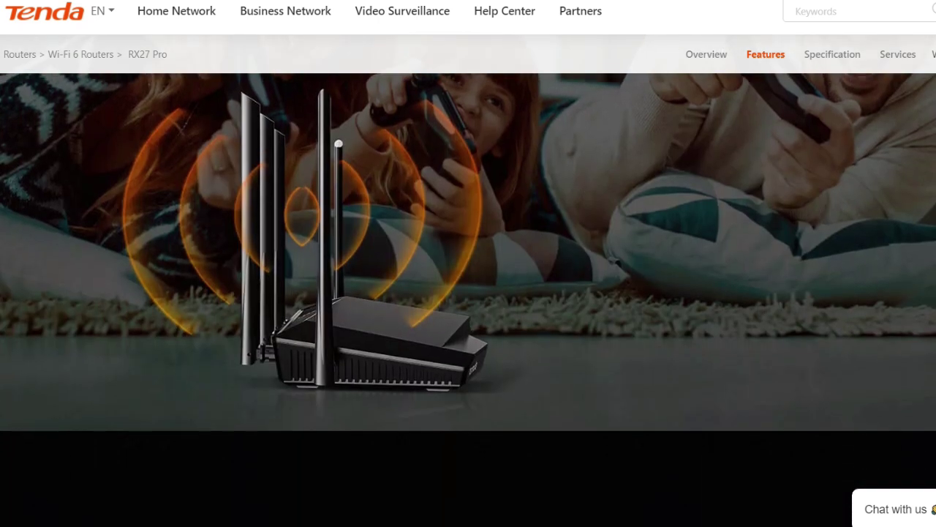
pyautogui.scroll(-4, 468, 293)
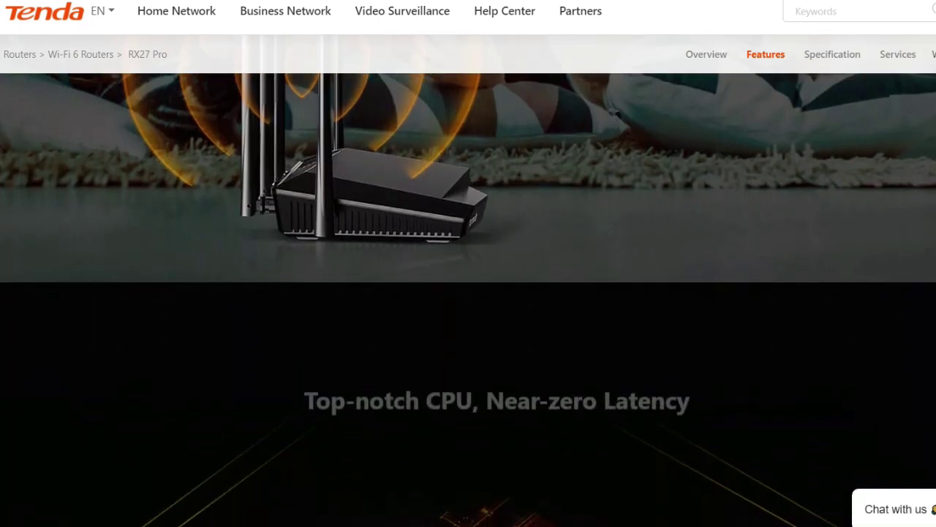
pyautogui.scroll(5, 468, 293)
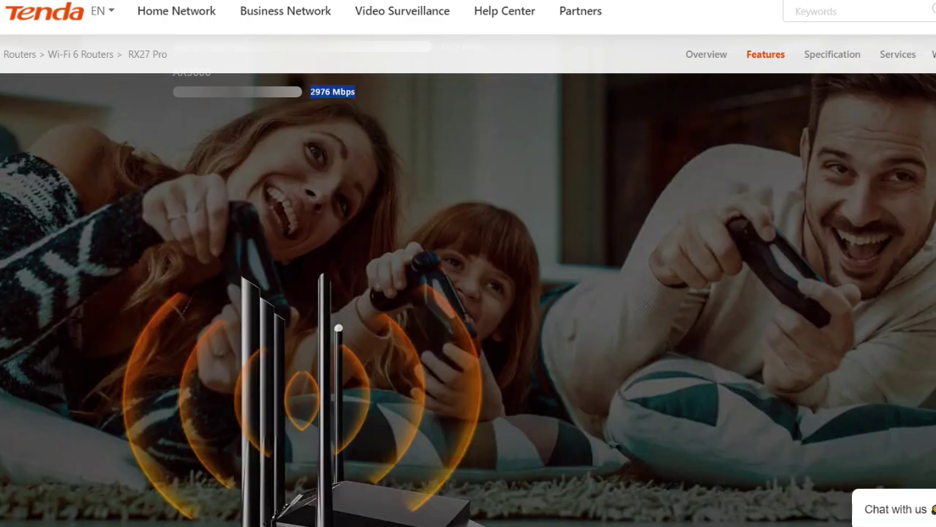
pyautogui.scroll(-2, 766, 200)
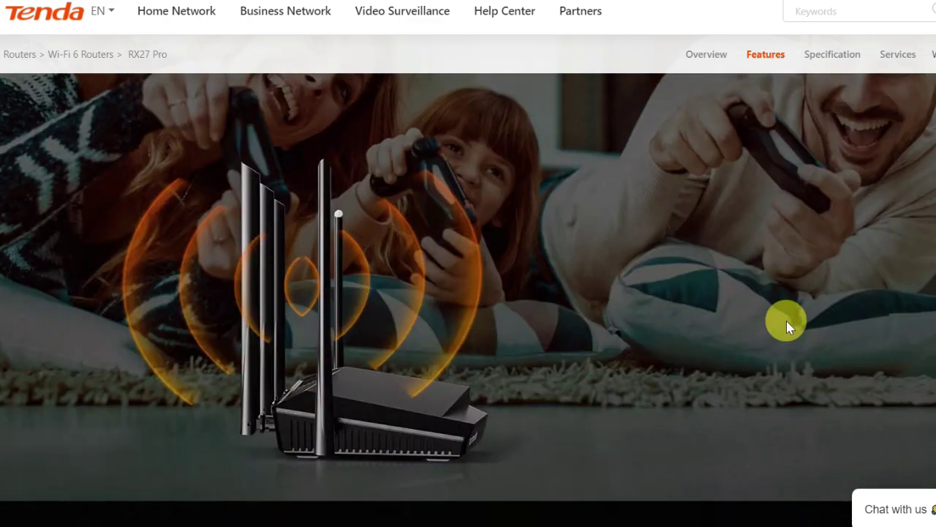
pyautogui.scroll(-5, 468, 293)
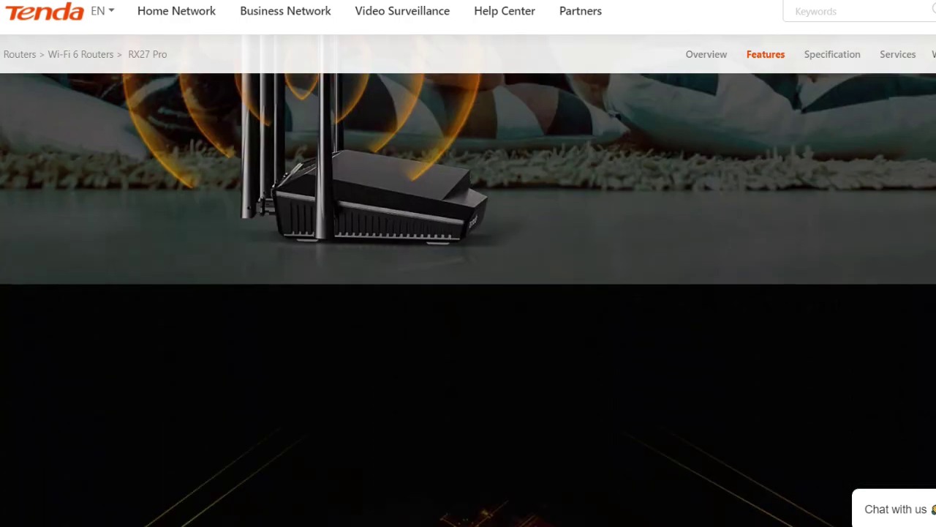
# Highlight the '1.7GHz Quad-core CPU' spec and the wider 6GHz channels phrase.
pyautogui.scroll(-2, 468, 292)
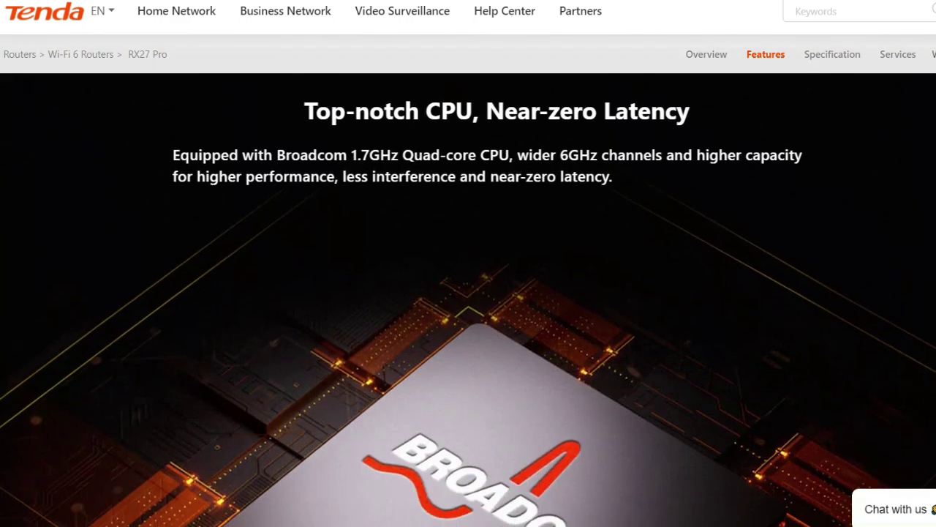
pyautogui.scroll(-3, 468, 293)
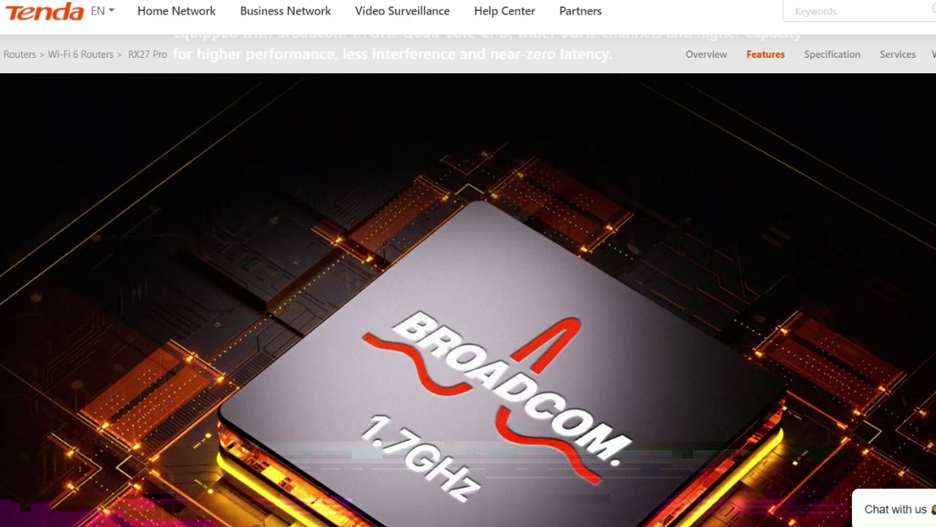
pyautogui.scroll(-5, 468, 292)
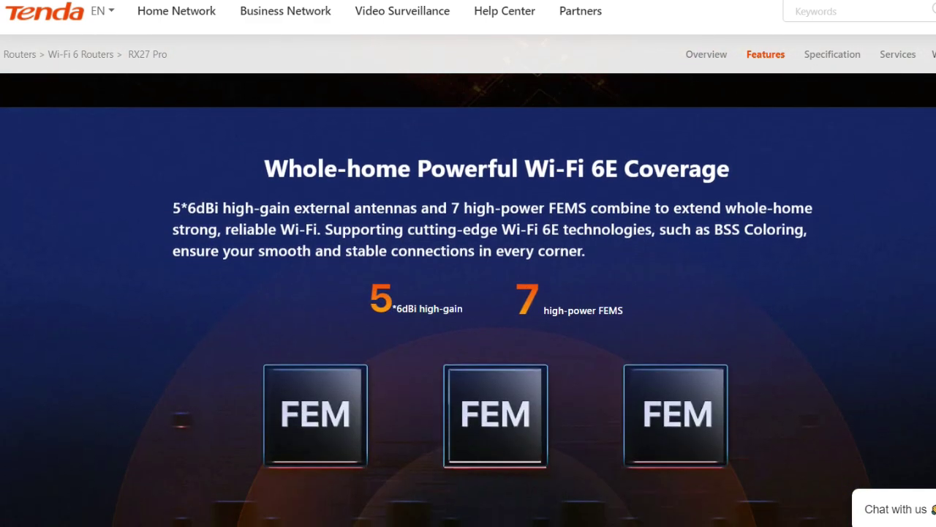
pyautogui.scroll(3, 468, 293)
pyautogui.scroll(5, 468, 292)
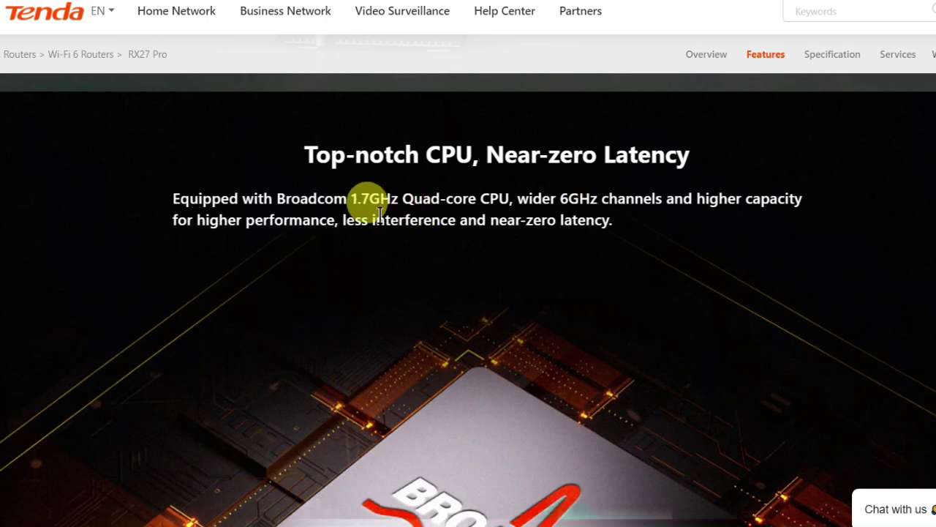
pyautogui.moveTo(350, 201); pyautogui.dragTo(509, 201)
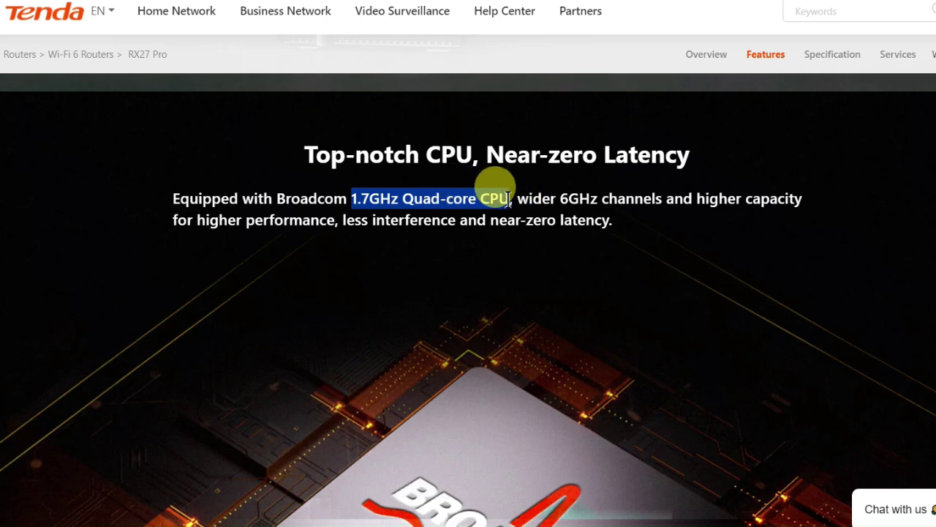
pyautogui.click(578, 198)
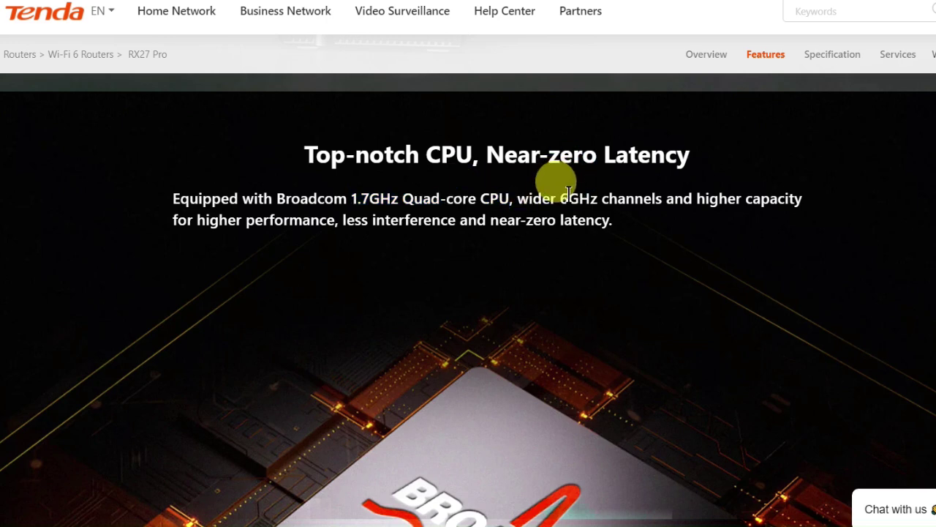
pyautogui.moveTo(568, 199); pyautogui.dragTo(643, 199)
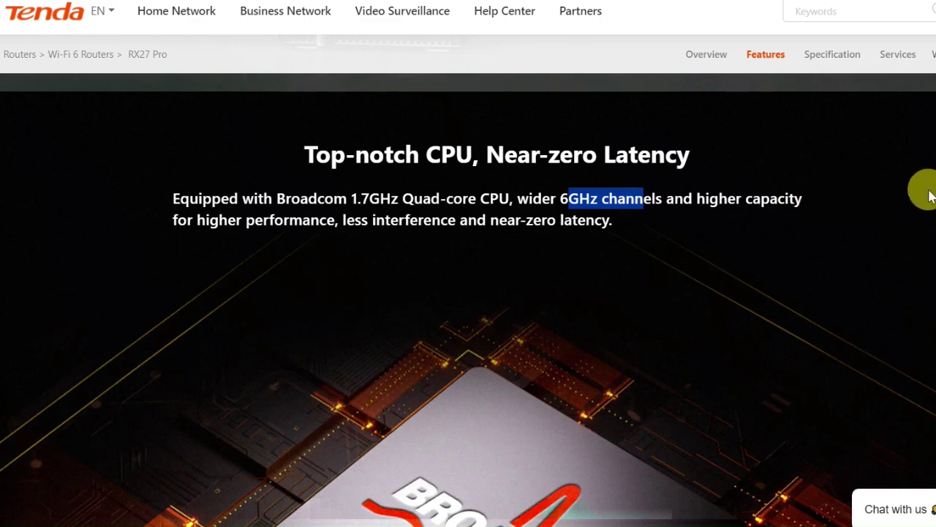
# Mark the 'near-zero latency' phrase, then move on to Whole-home Wi-Fi 6E Coverage.
pyautogui.scroll(-5, 468, 293)
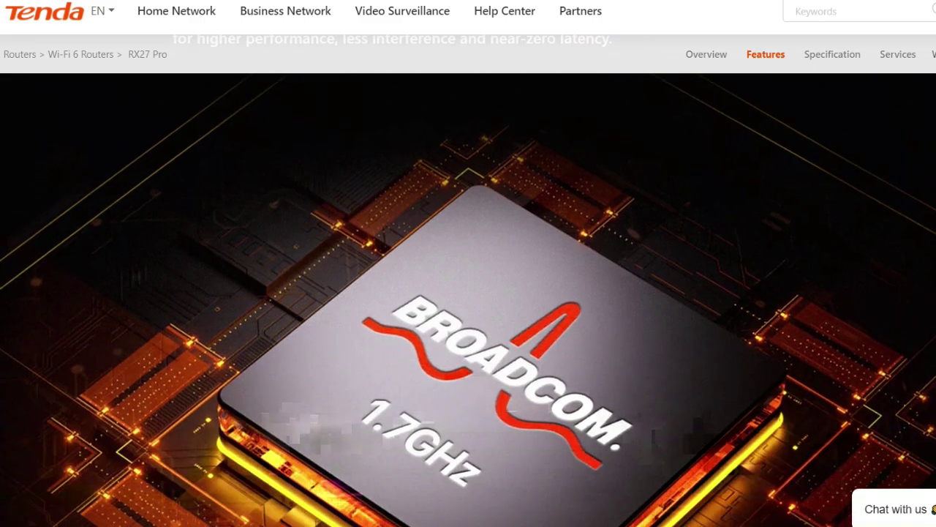
pyautogui.scroll(3, 469, 293)
pyautogui.scroll(1, 468, 293)
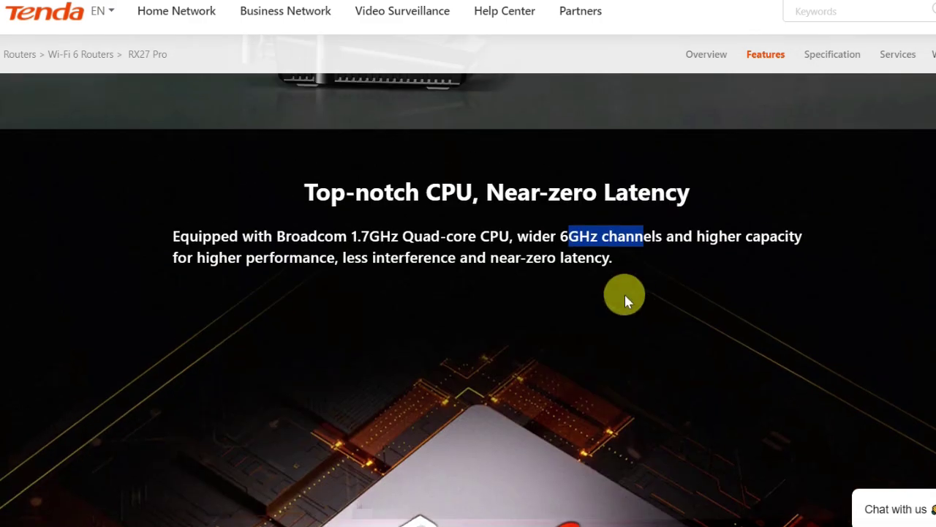
pyautogui.moveTo(613, 259); pyautogui.dragTo(469, 263)
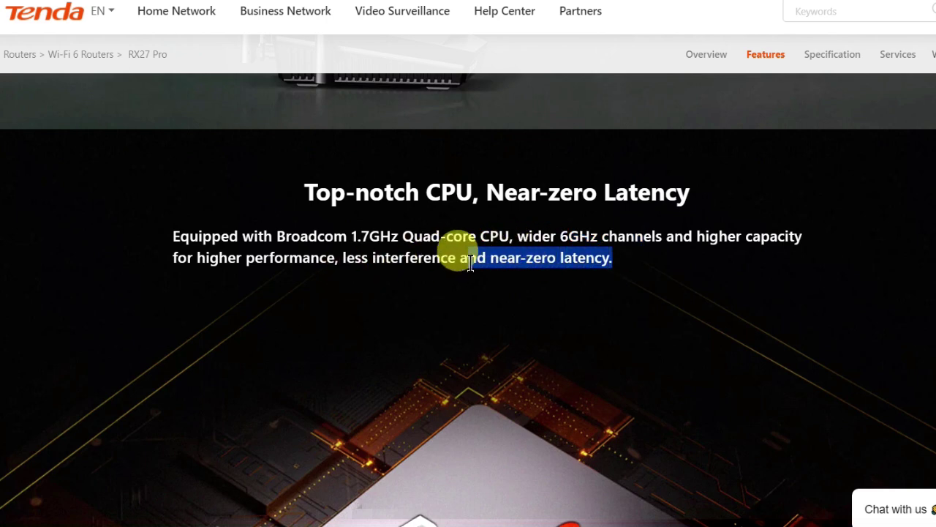
pyautogui.click(464, 252)
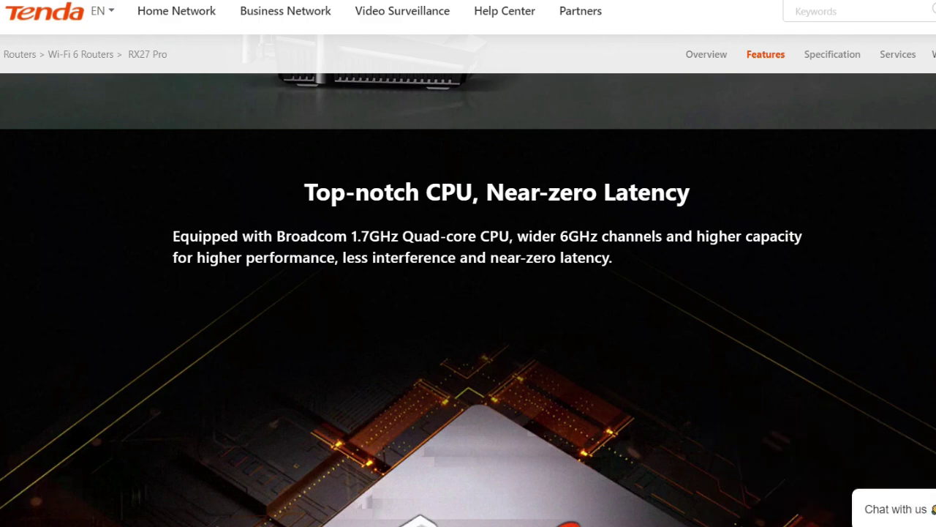
pyautogui.scroll(-5, 468, 300)
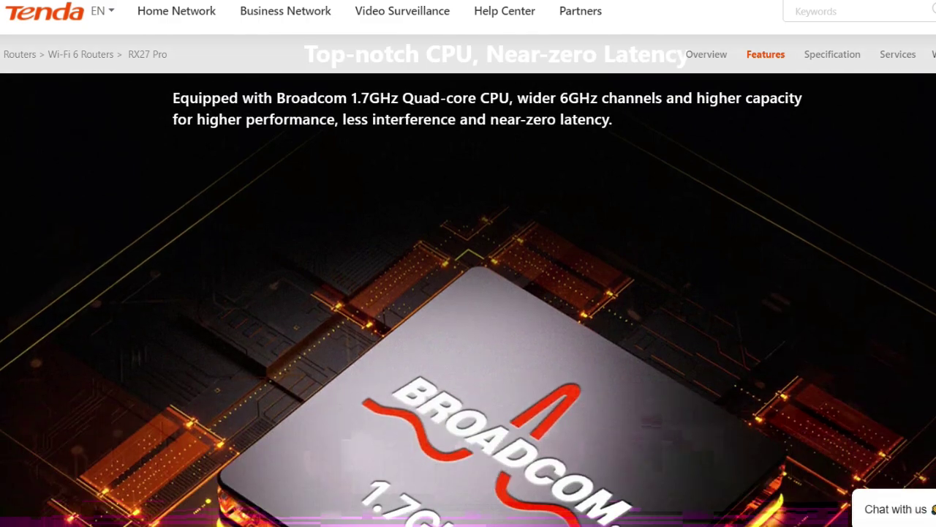
pyautogui.scroll(-8, 468, 300)
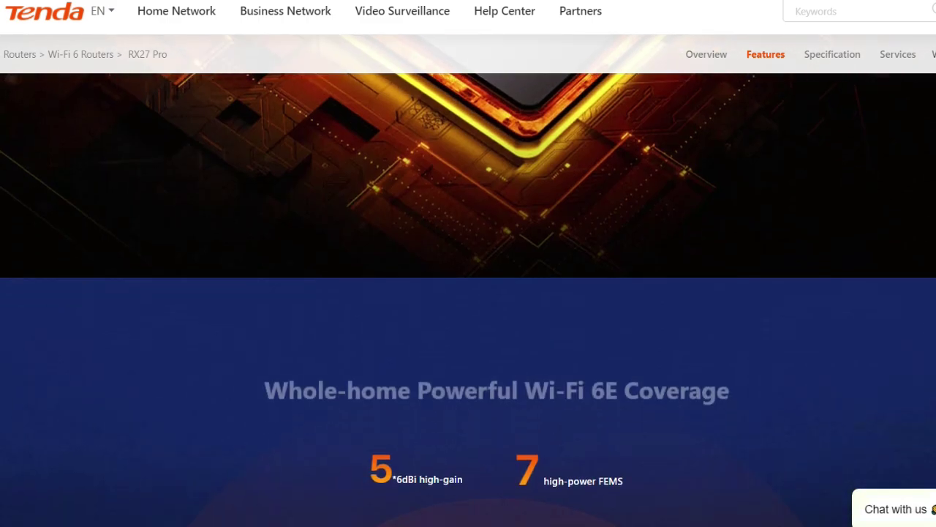
# Mark the antenna count 5 and the 6dBi high-gain antenna description.
pyautogui.scroll(-1, 468, 300)
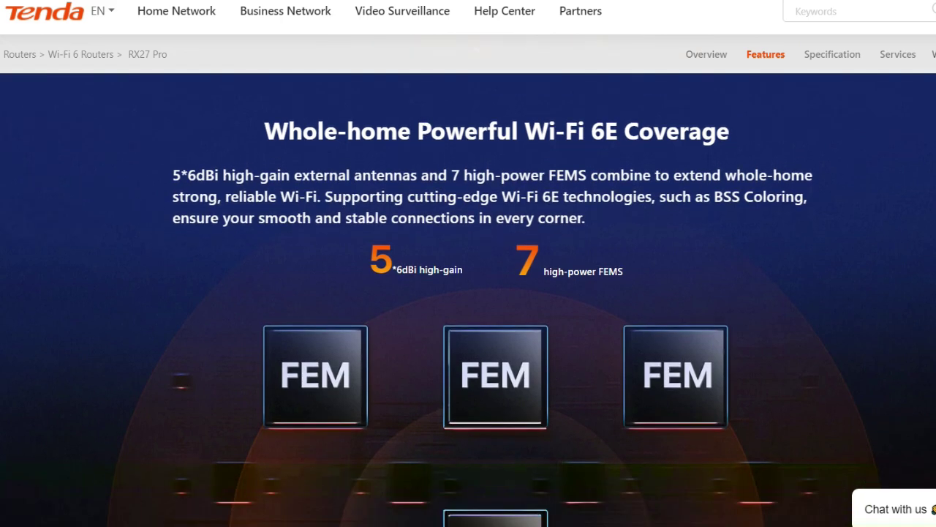
pyautogui.doubleClick(382, 261)
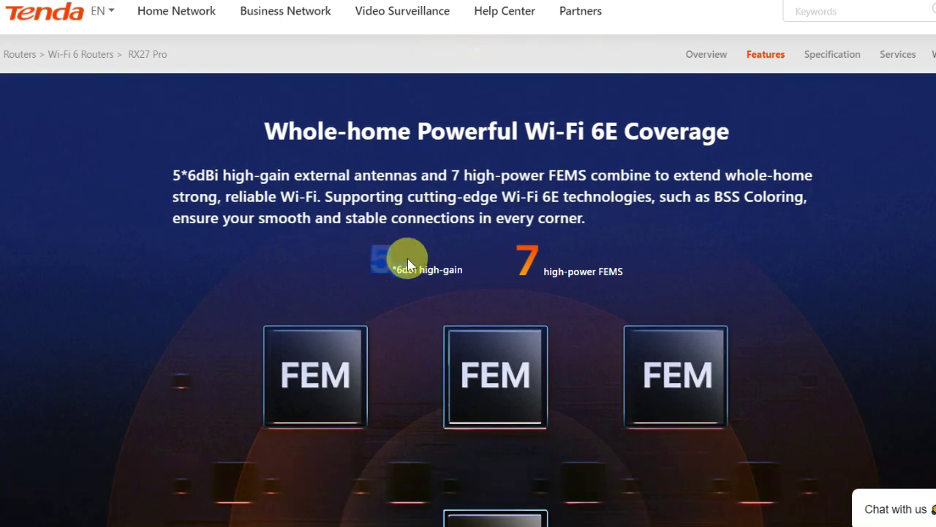
pyautogui.moveTo(398, 275); pyautogui.dragTo(466, 284)
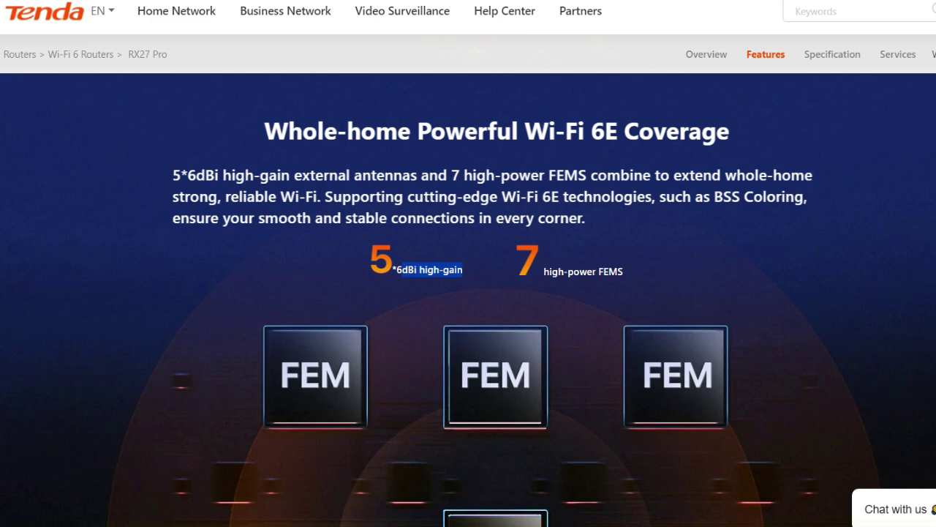
# Scroll down to the feature icon row listing Wi-Fi 6E through IPTV and WPA3.
pyautogui.scroll(-5, 468, 300)
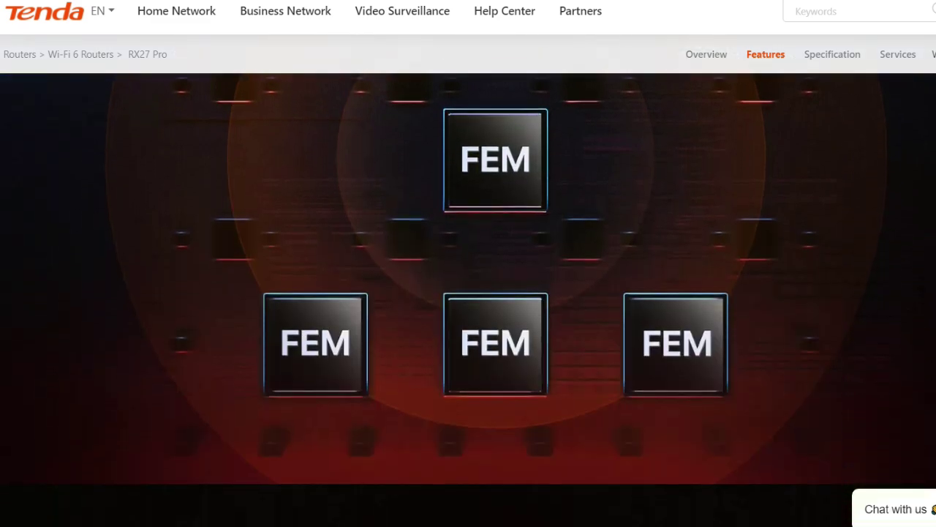
pyautogui.scroll(-4, 468, 300)
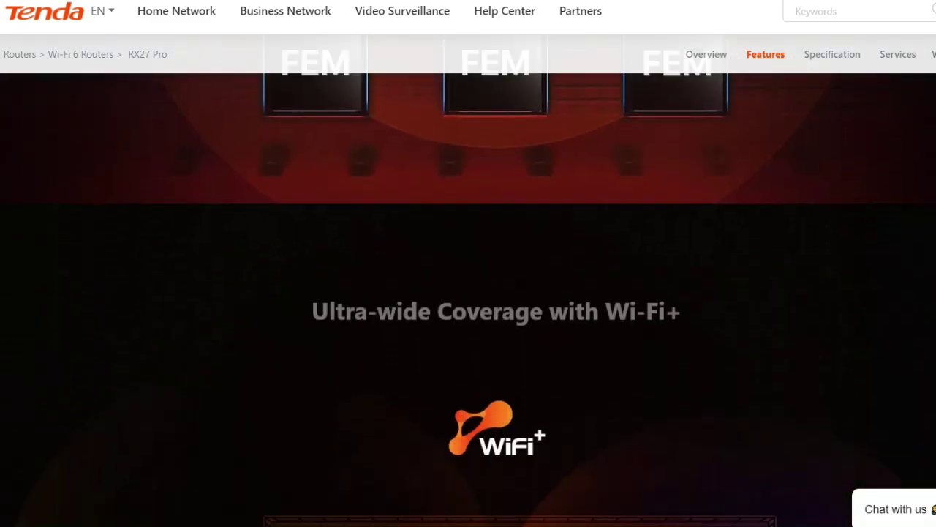
pyautogui.scroll(-2, 469, 300)
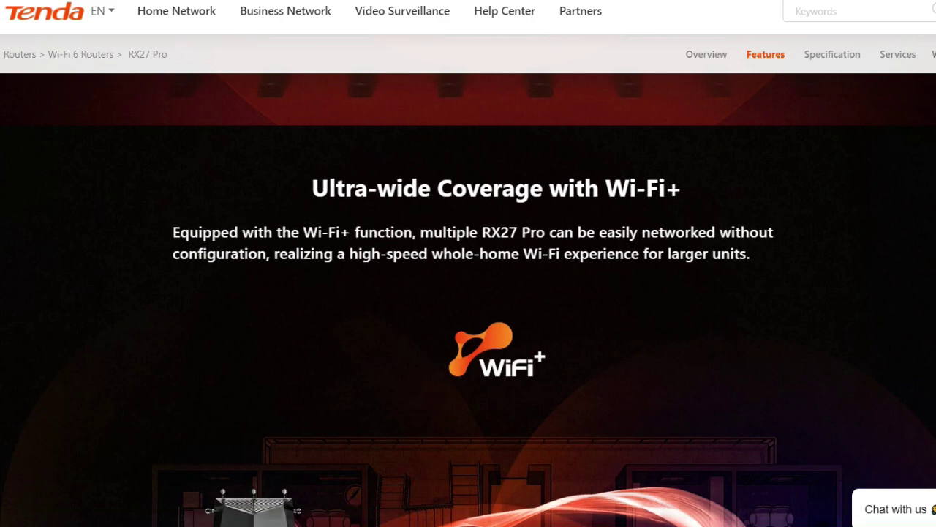
pyautogui.scroll(1, 468, 300)
pyautogui.scroll(-1, 469, 300)
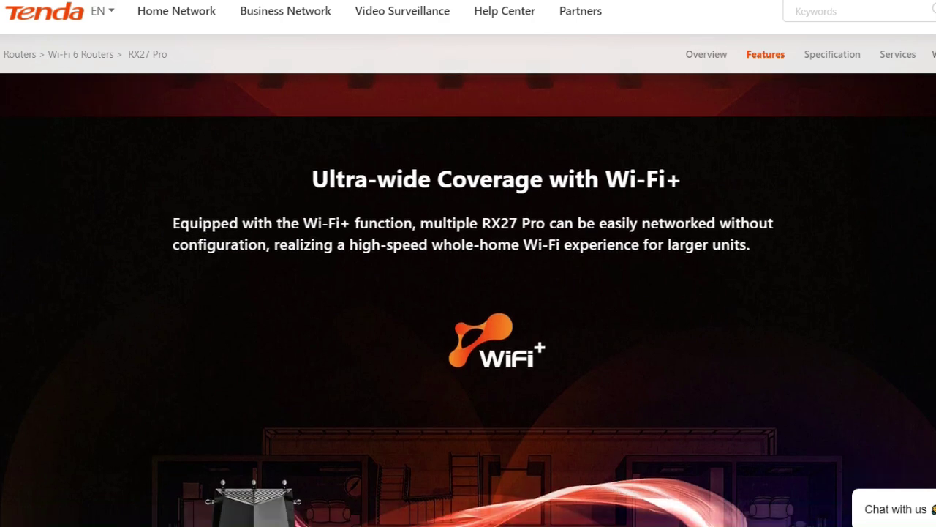
pyautogui.scroll(-5, 468, 300)
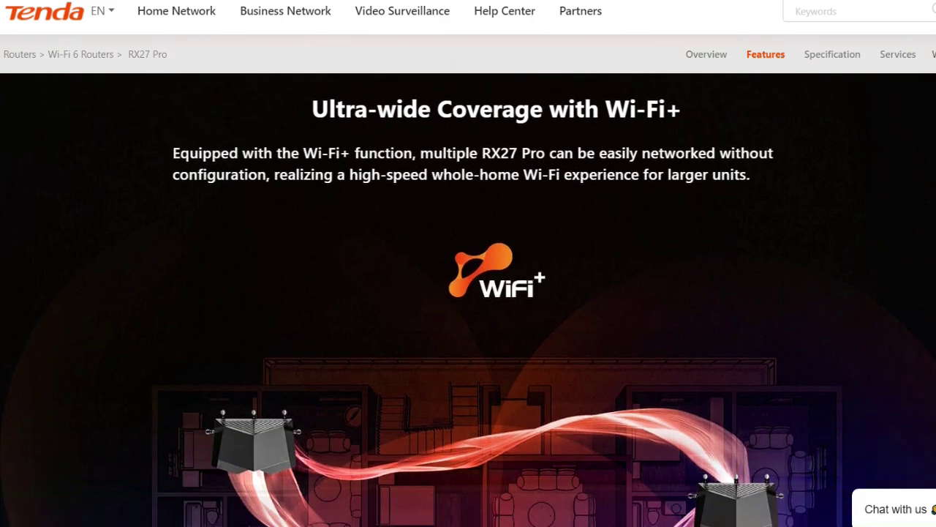
pyautogui.scroll(-5, 469, 300)
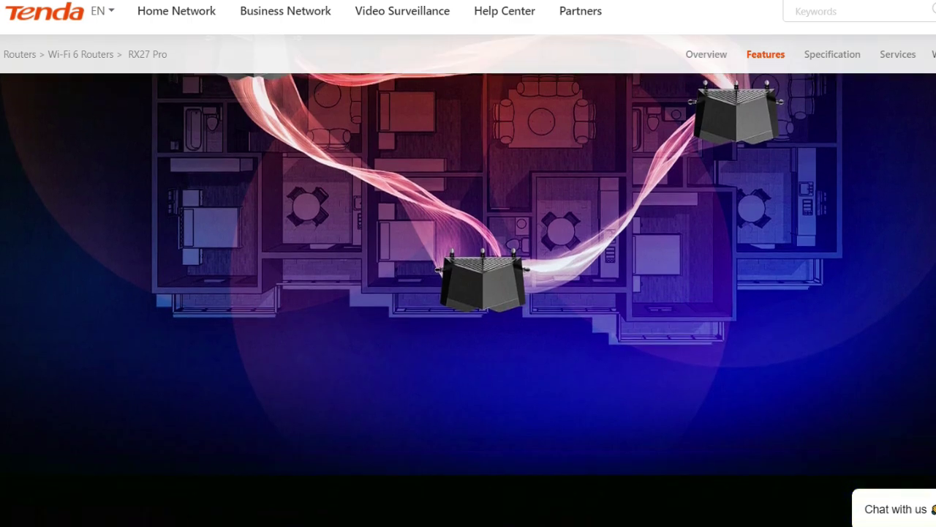
pyautogui.scroll(-1, 468, 300)
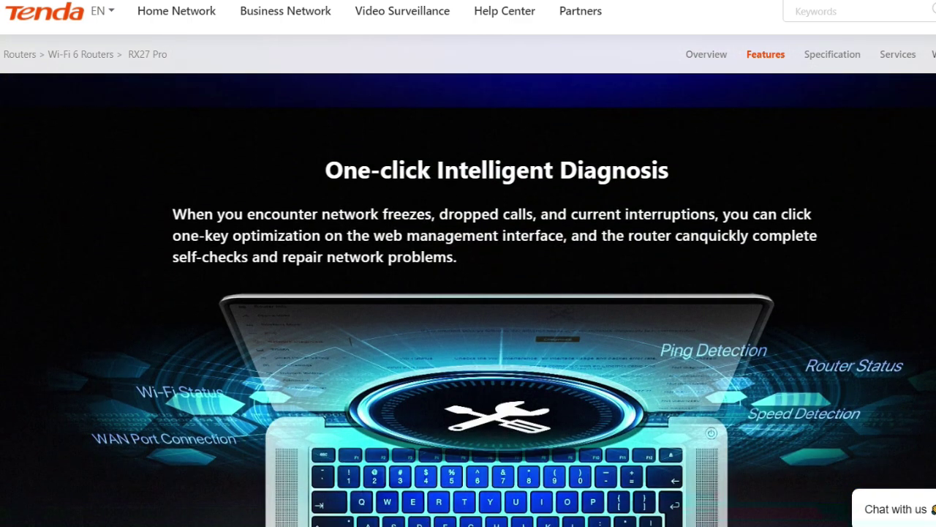
pyautogui.scroll(-1, 468, 300)
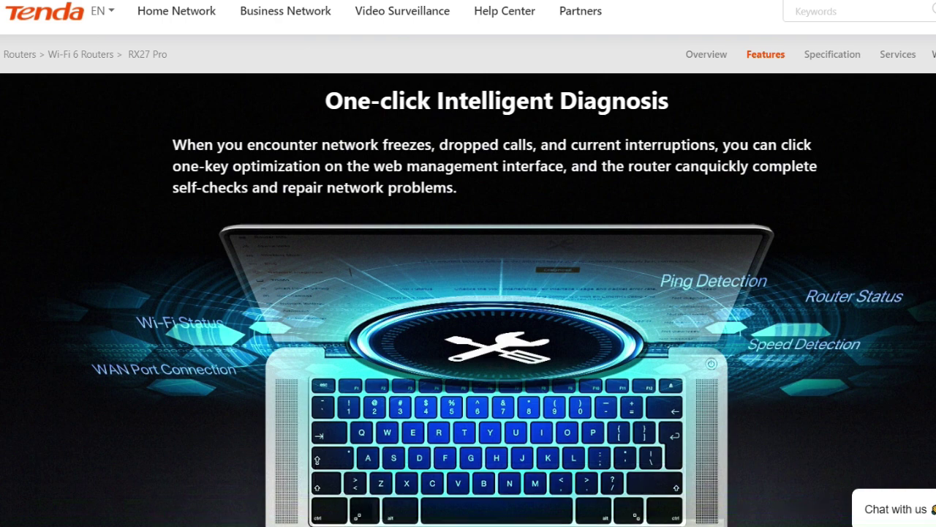
pyautogui.scroll(-1, 469, 299)
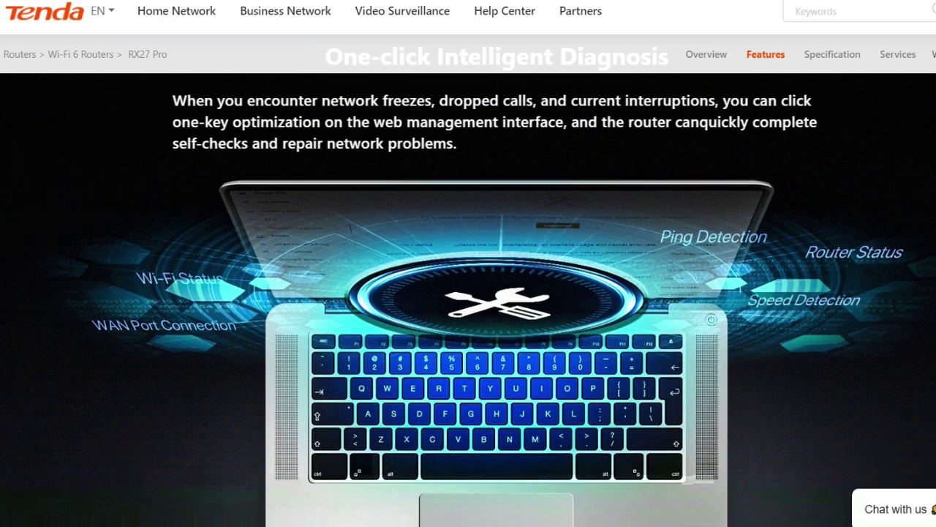
pyautogui.scroll(-3, 468, 300)
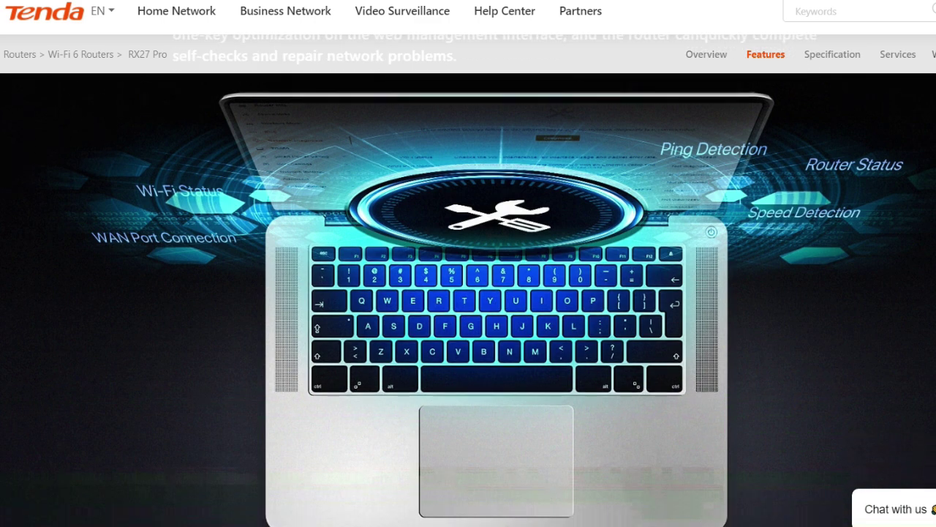
pyautogui.scroll(-1, 468, 299)
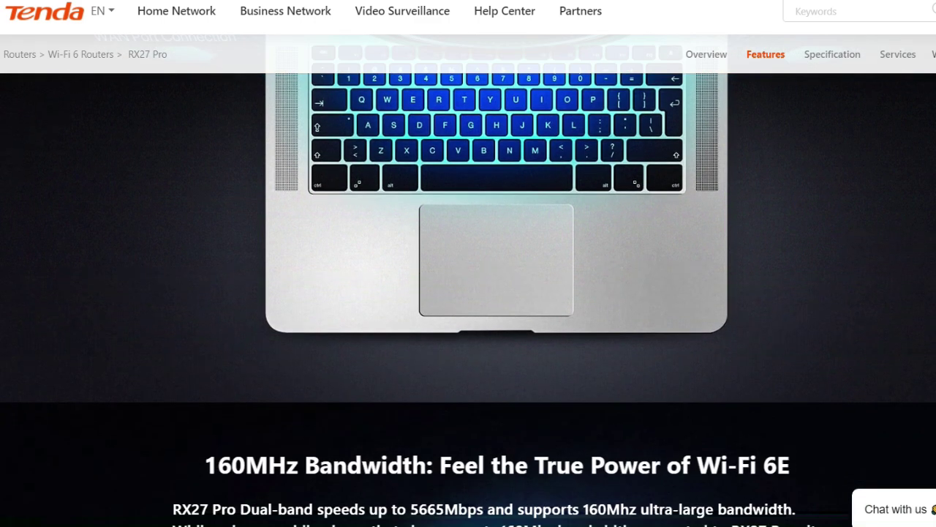
pyautogui.scroll(-3, 468, 300)
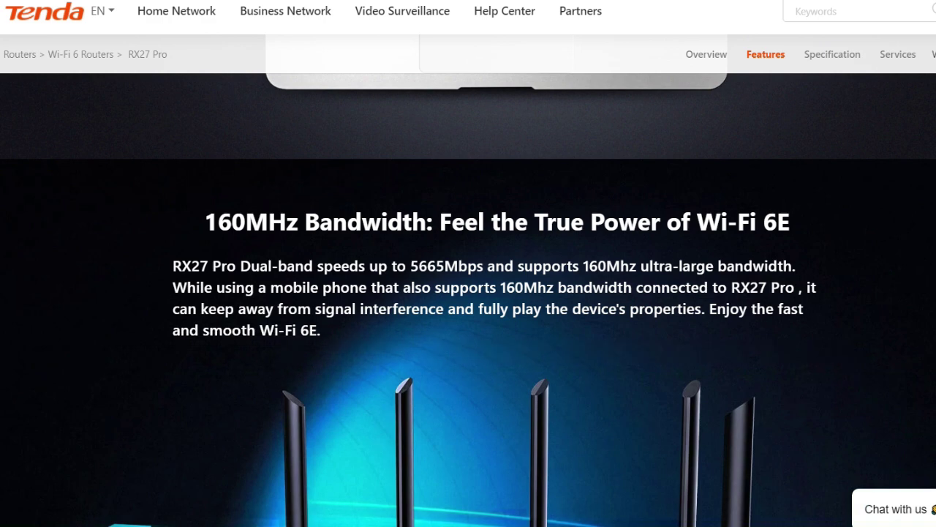
pyautogui.scroll(-1, 468, 300)
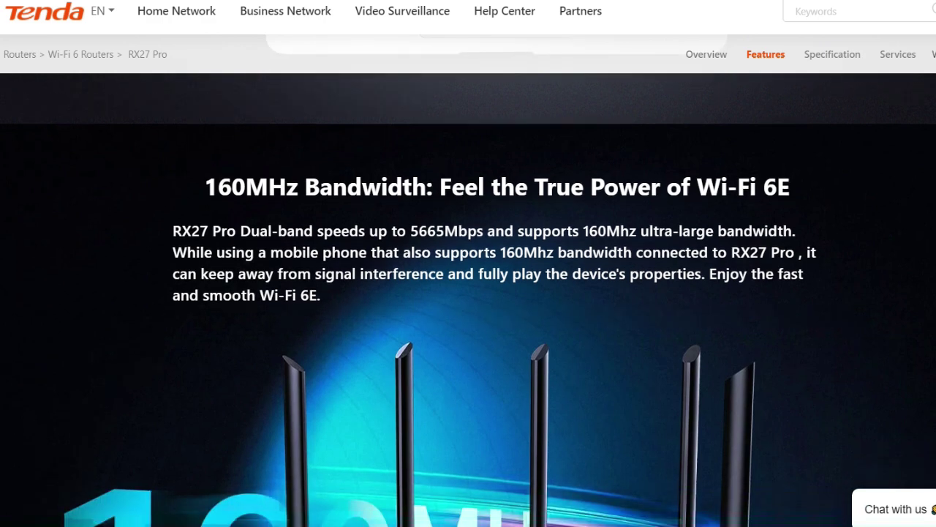
pyautogui.scroll(-1, 469, 300)
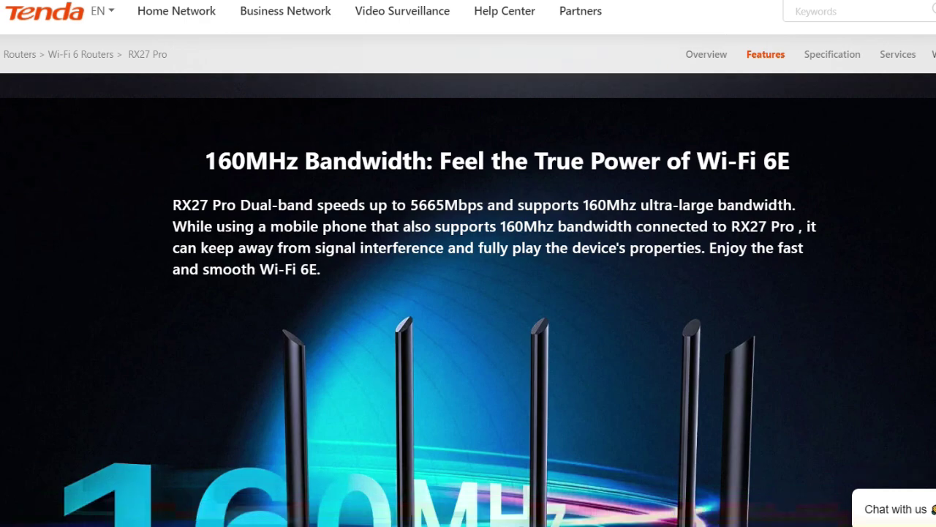
pyautogui.scroll(-1, 469, 300)
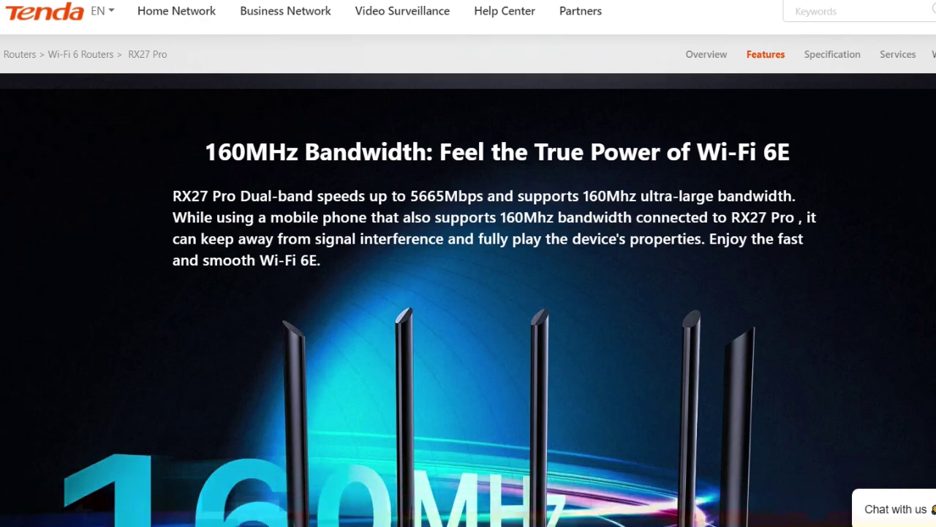
pyautogui.scroll(-1, 468, 300)
pyautogui.scroll(-10, 468, 299)
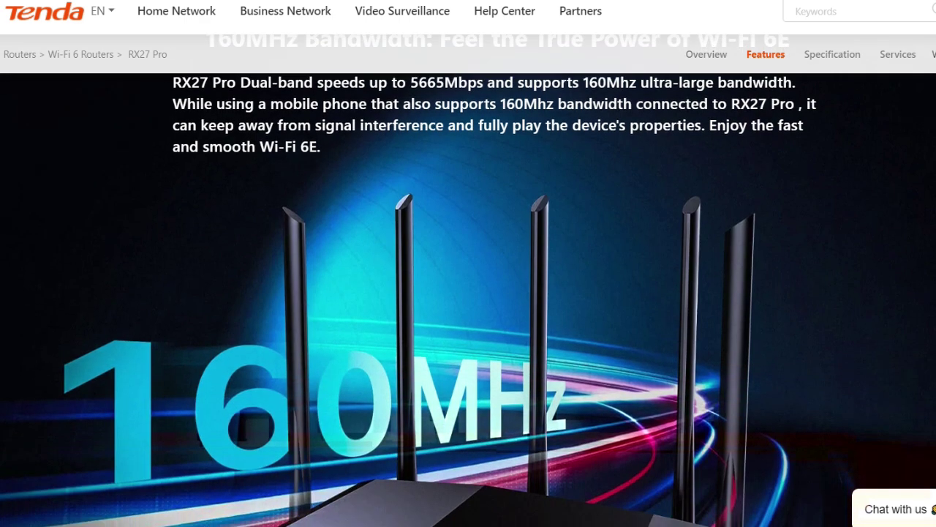
pyautogui.scroll(-4, 468, 300)
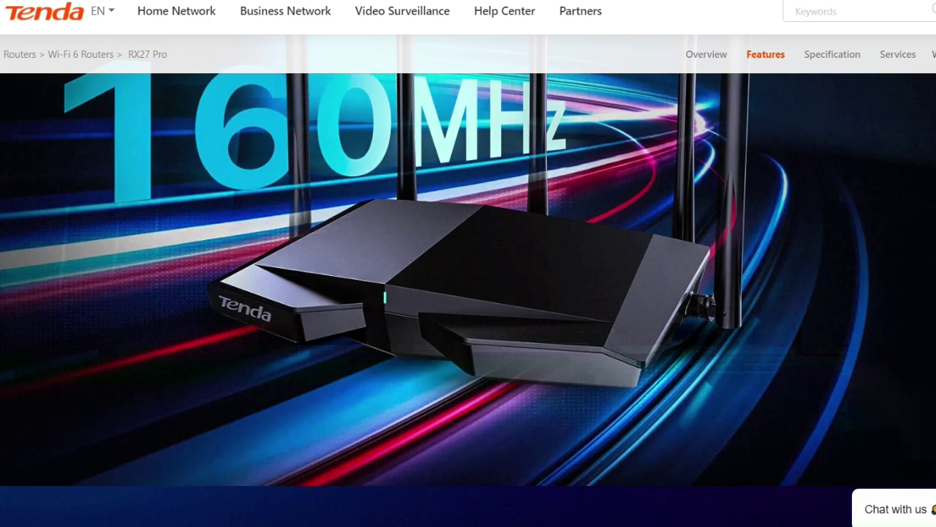
pyautogui.scroll(-12, 469, 300)
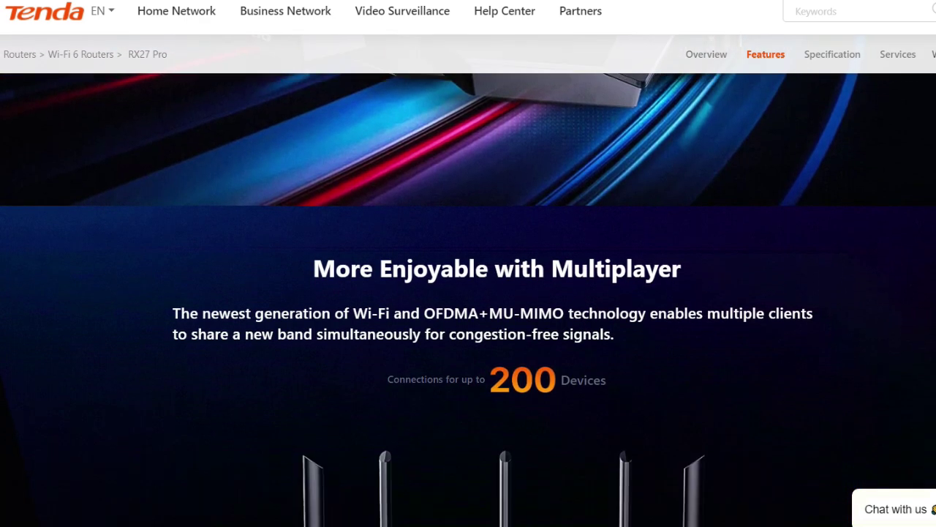
pyautogui.scroll(-1, 468, 300)
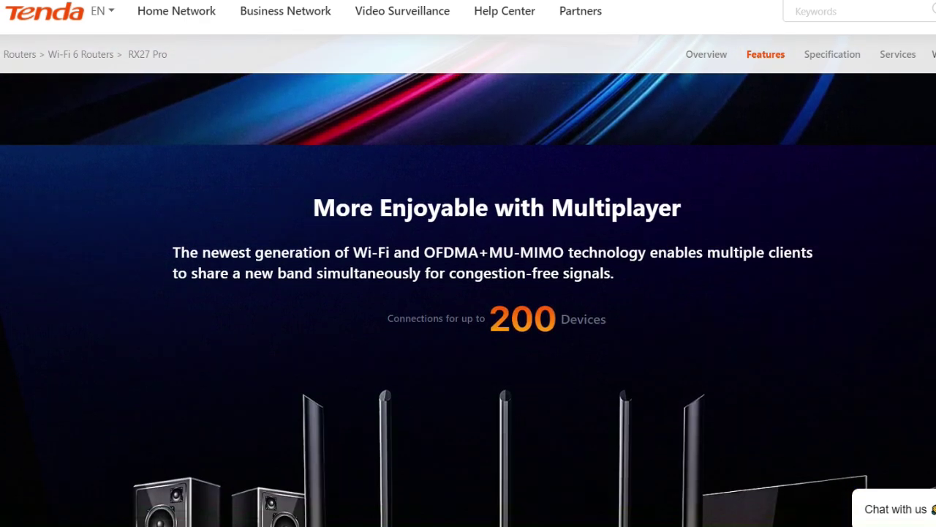
pyautogui.scroll(-2, 468, 300)
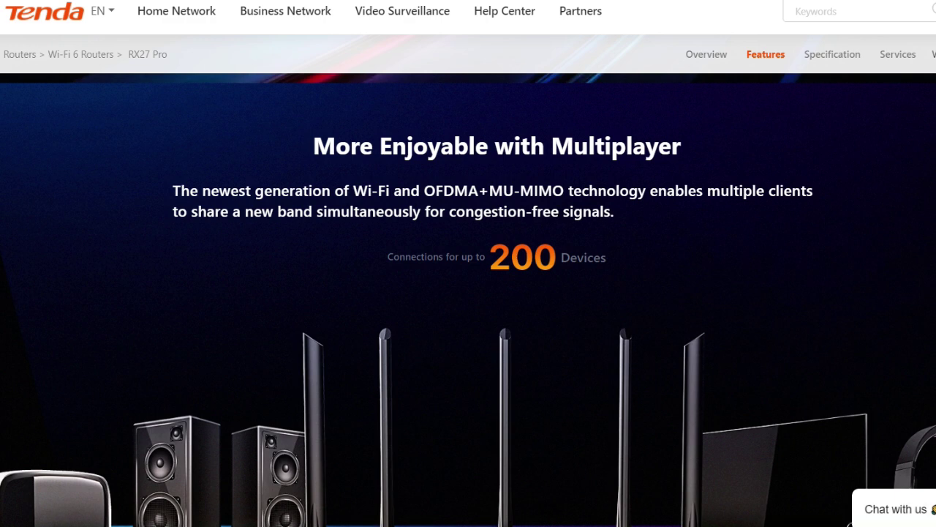
pyautogui.scroll(-3, 468, 299)
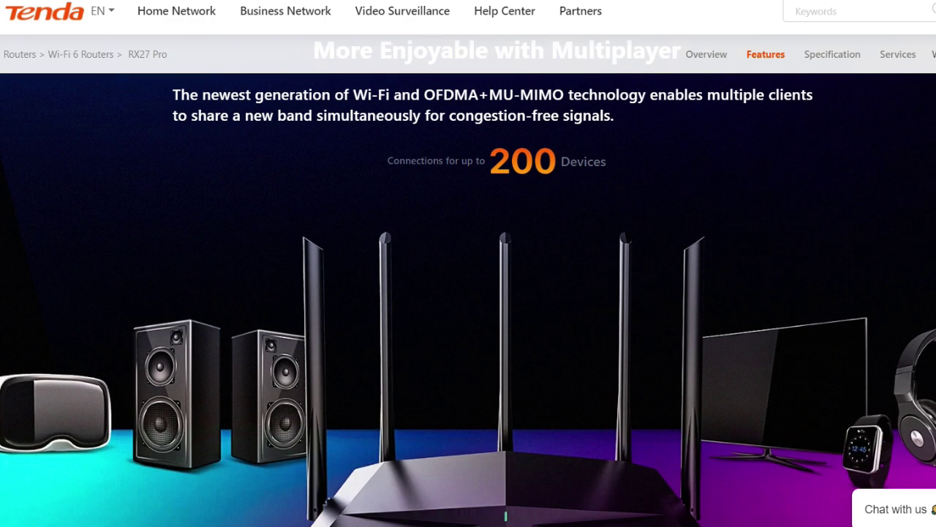
pyautogui.scroll(-1, 468, 281)
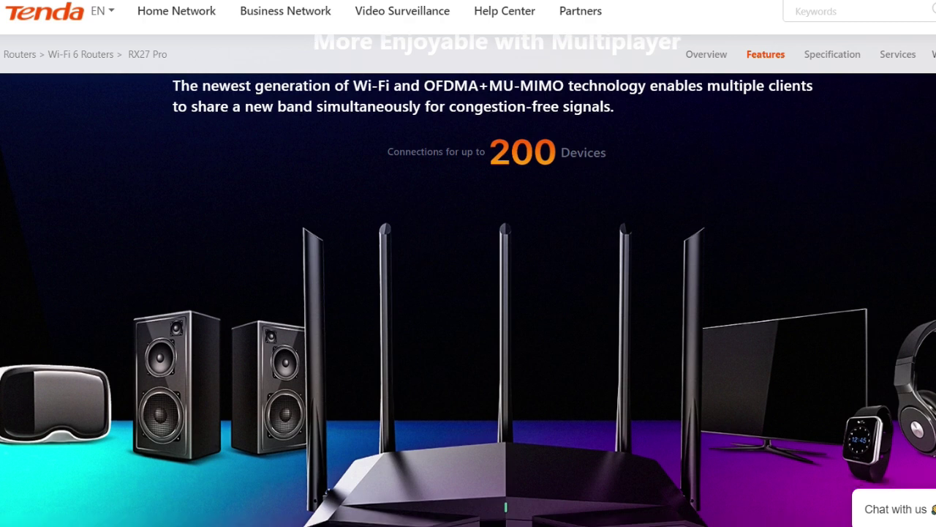
pyautogui.scroll(-4, 468, 293)
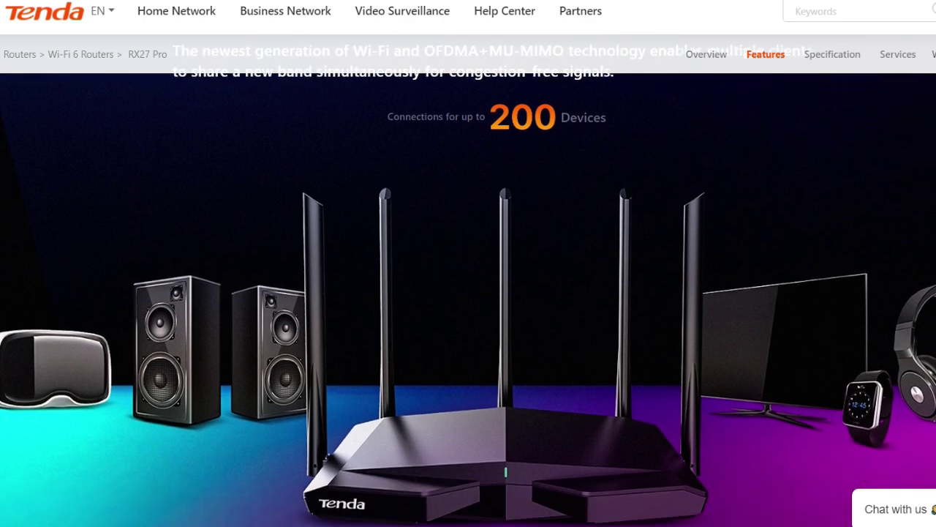
pyautogui.scroll(-5, 468, 293)
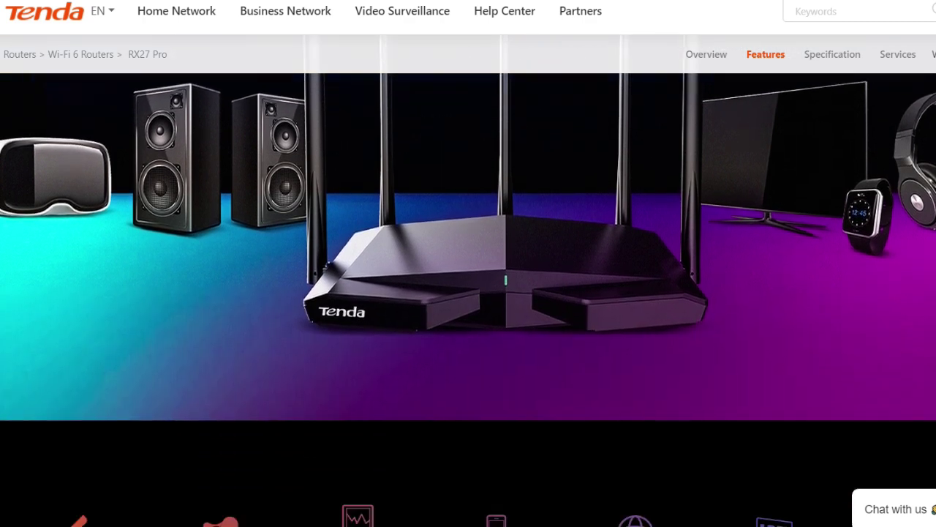
pyautogui.scroll(-1, 468, 293)
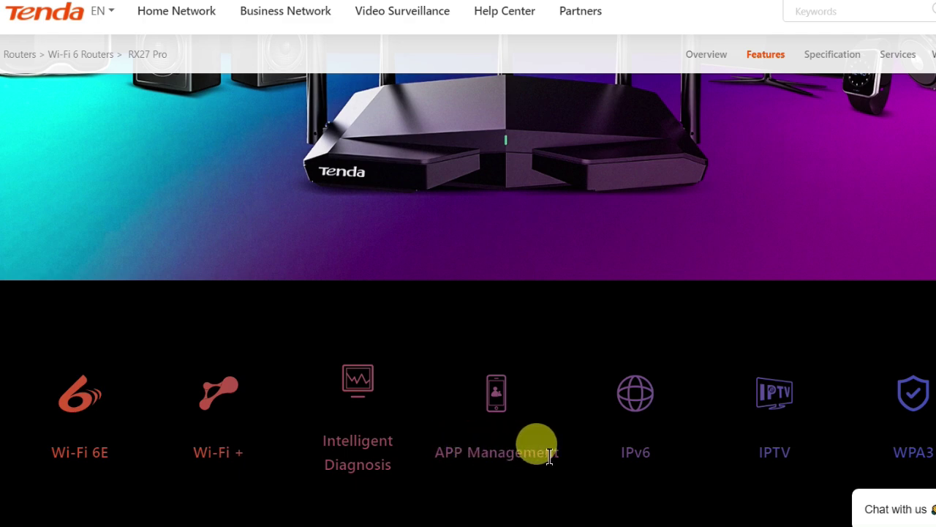
pyautogui.moveTo(544, 452); pyautogui.dragTo(467, 472)
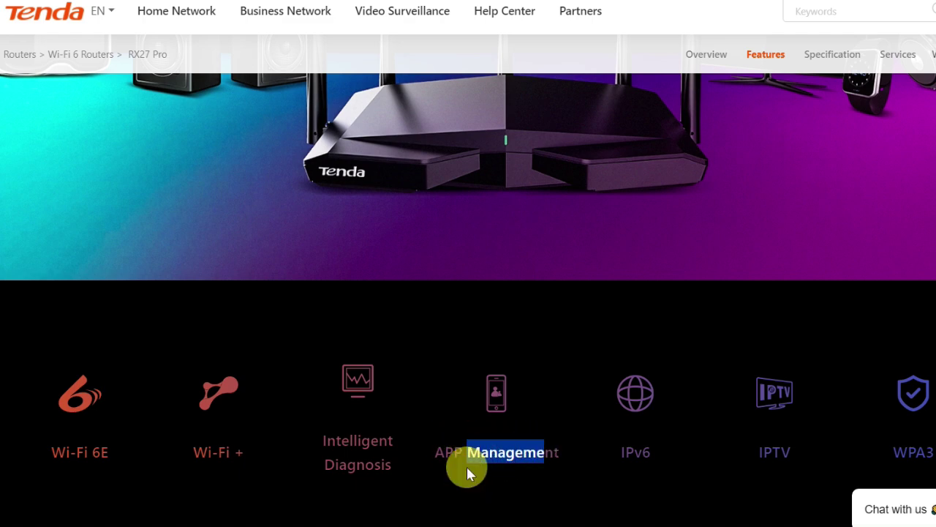
pyautogui.click(576, 449)
pyautogui.moveTo(668, 450); pyautogui.dragTo(600, 456)
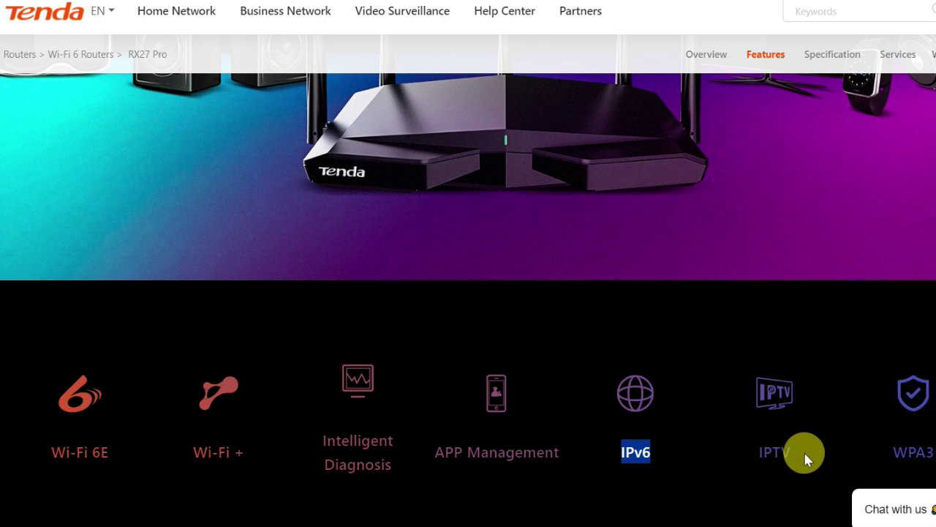
pyautogui.moveTo(807, 459); pyautogui.dragTo(748, 458)
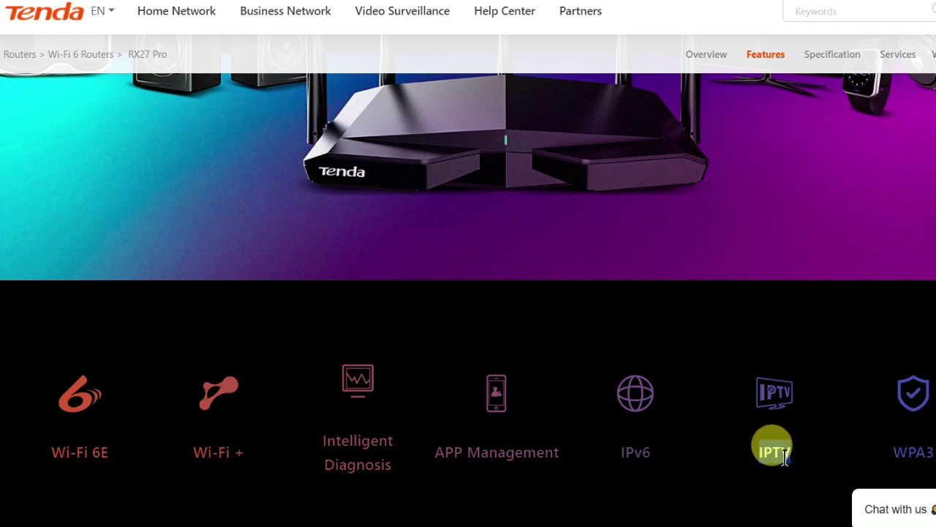
pyautogui.doubleClick(776, 446)
pyautogui.click(841, 446)
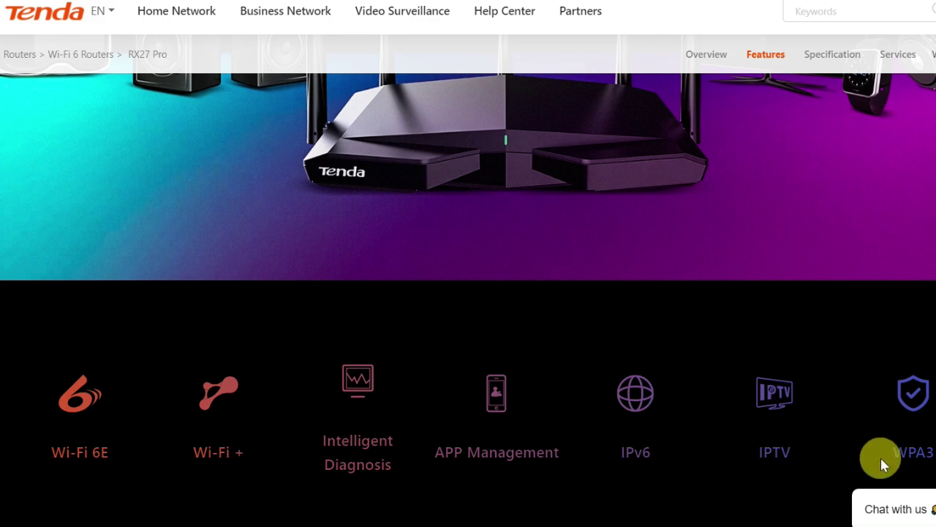
pyautogui.moveTo(882, 461); pyautogui.dragTo(927, 458)
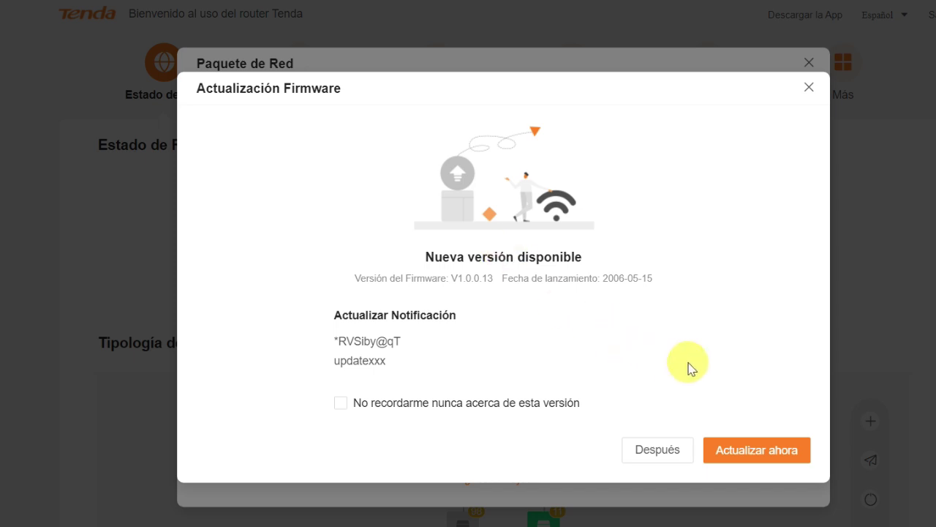
# Choose Después in the Actualización Firmware dialog to postpone the update.
pyautogui.click(663, 457)
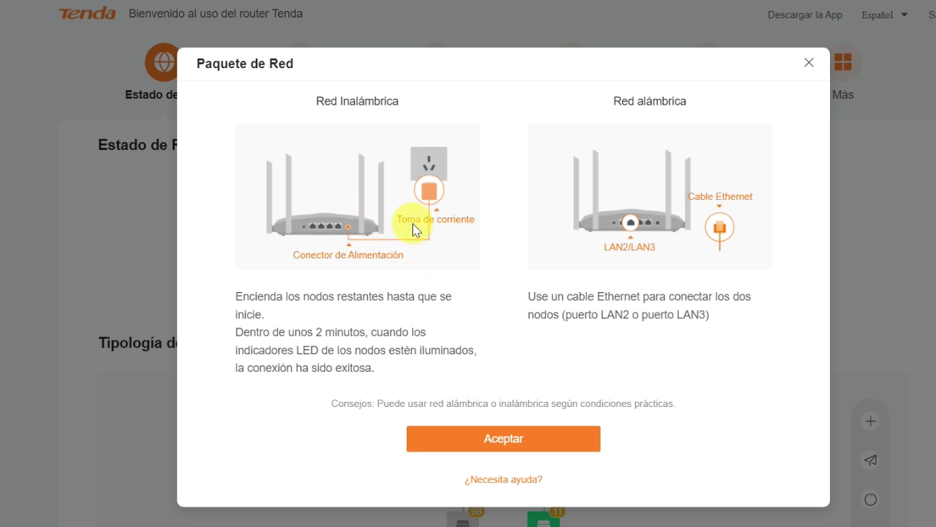
# Accept the Paquete de Red guide and scroll through the Tipología de Red topology tree.
pyautogui.click(501, 439)
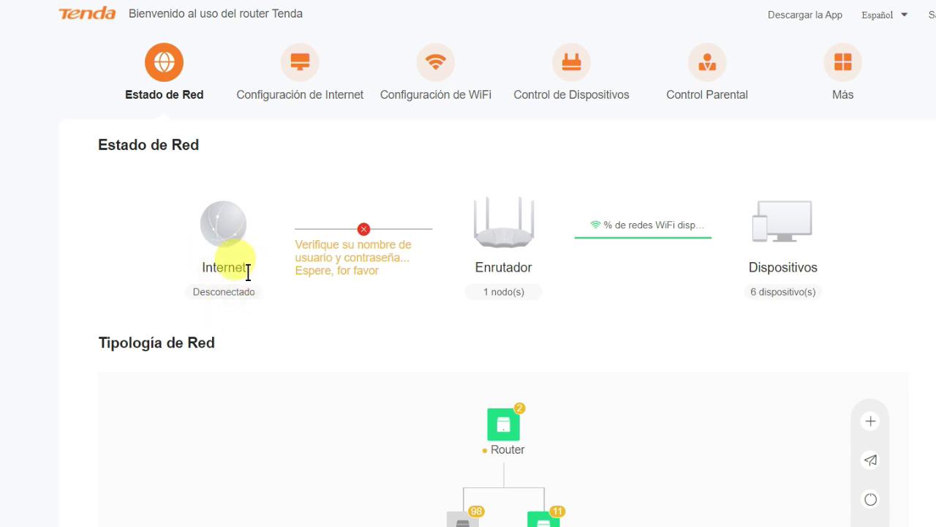
pyautogui.click(505, 239)
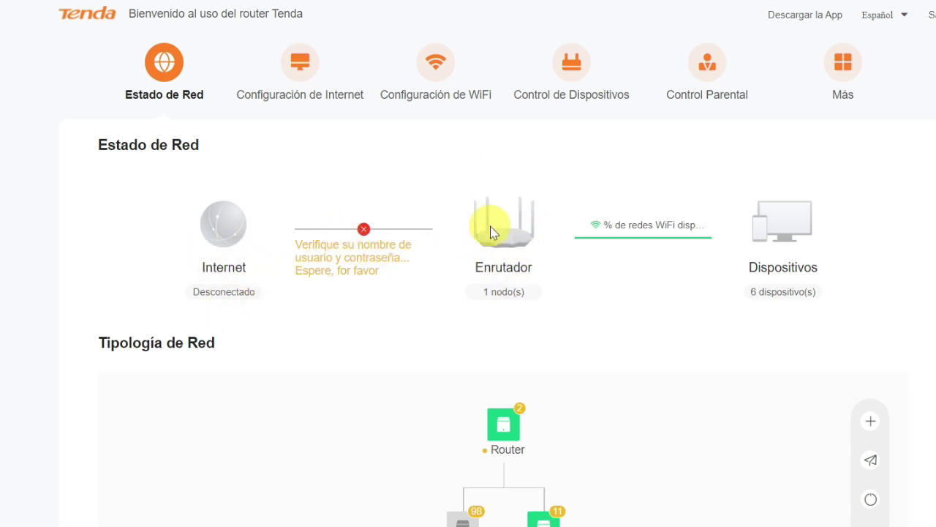
pyautogui.click(510, 242)
pyautogui.scroll(-5, 497, 293)
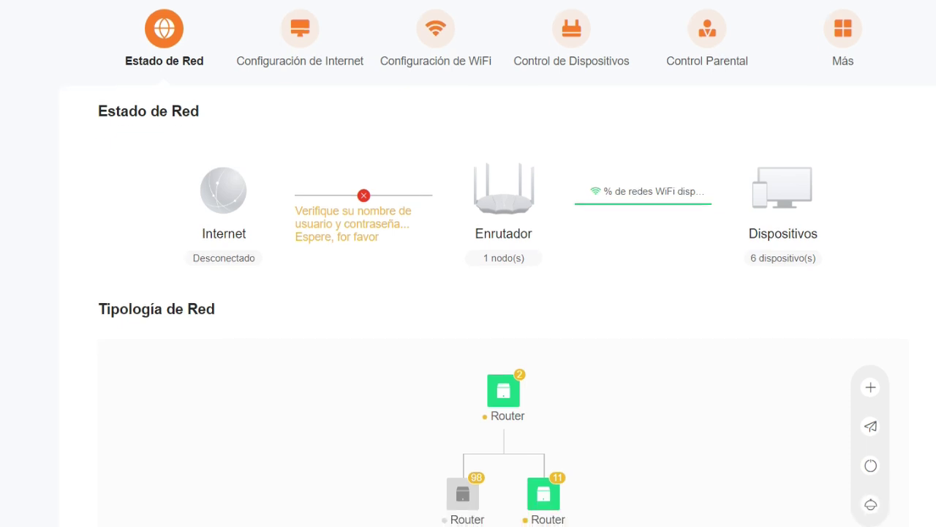
pyautogui.scroll(-1, 498, 293)
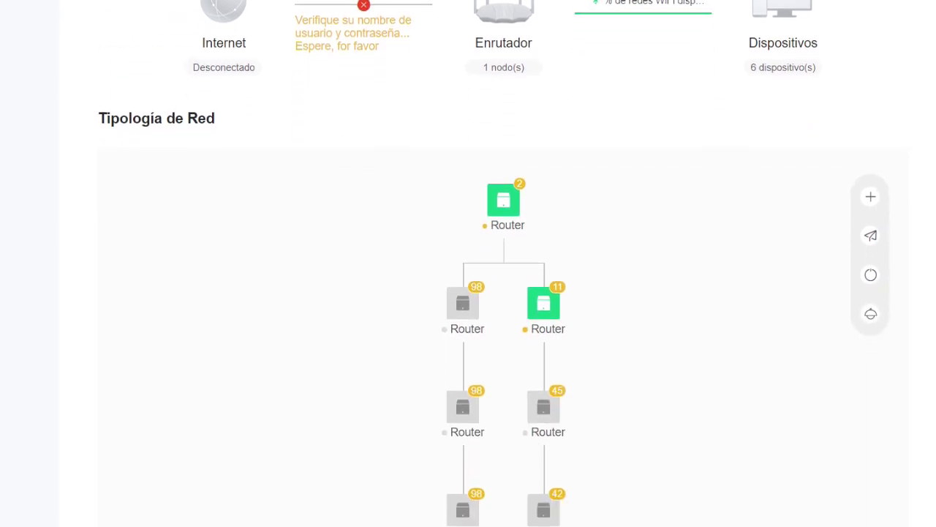
pyautogui.scroll(5, 497, 292)
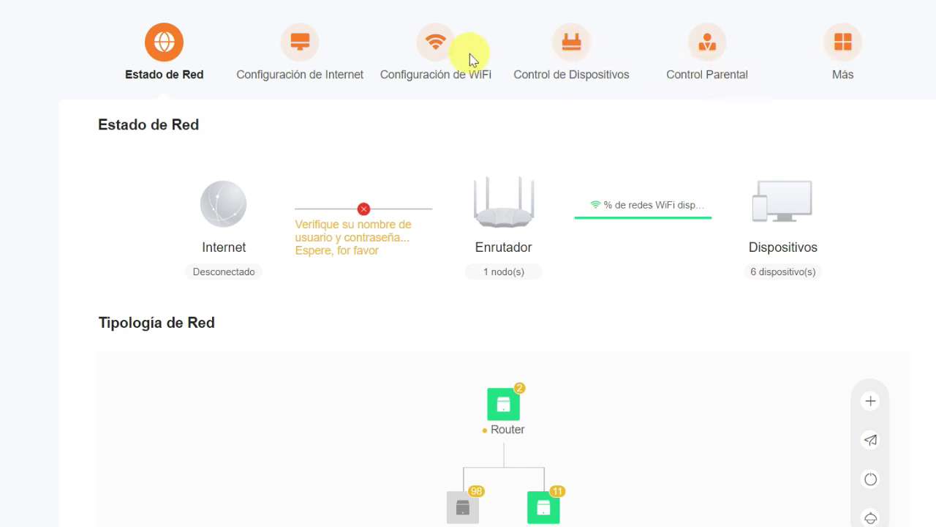
# In Configuración de Internet, set Tipo de ISP to Normal, keeping PPPoE.
pyautogui.click(298, 46)
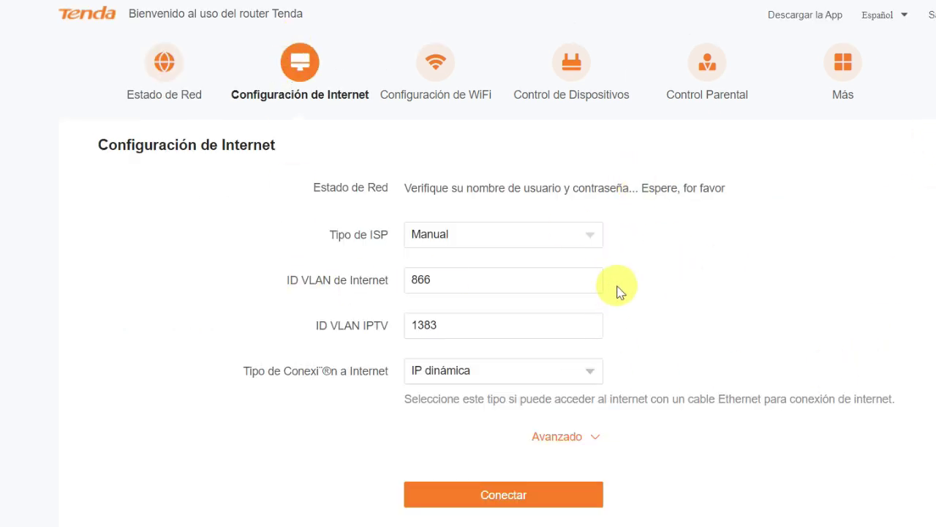
pyautogui.click(591, 245)
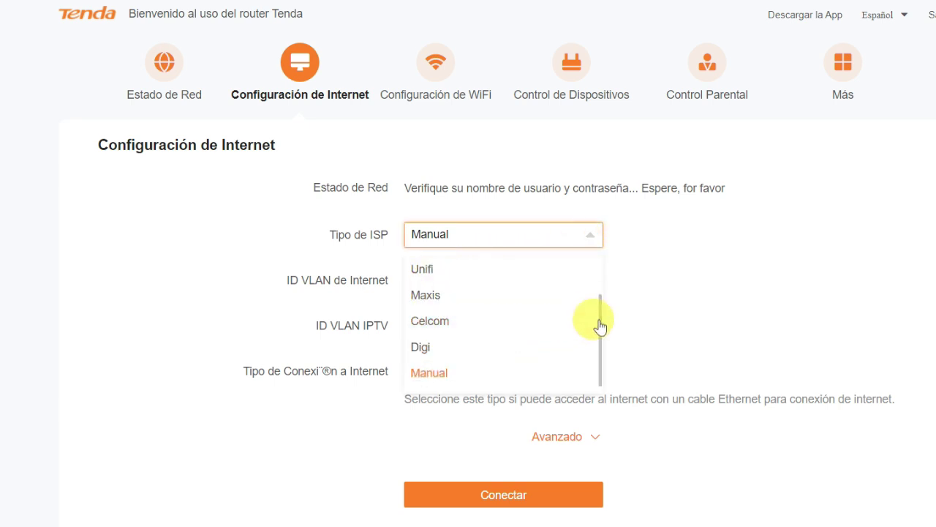
pyautogui.moveTo(604, 352); pyautogui.dragTo(603, 290)
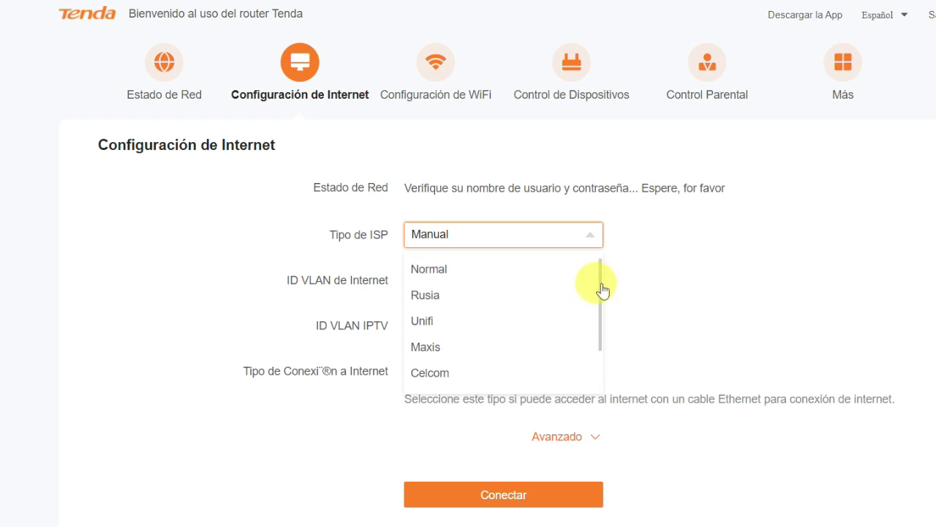
pyautogui.click(462, 278)
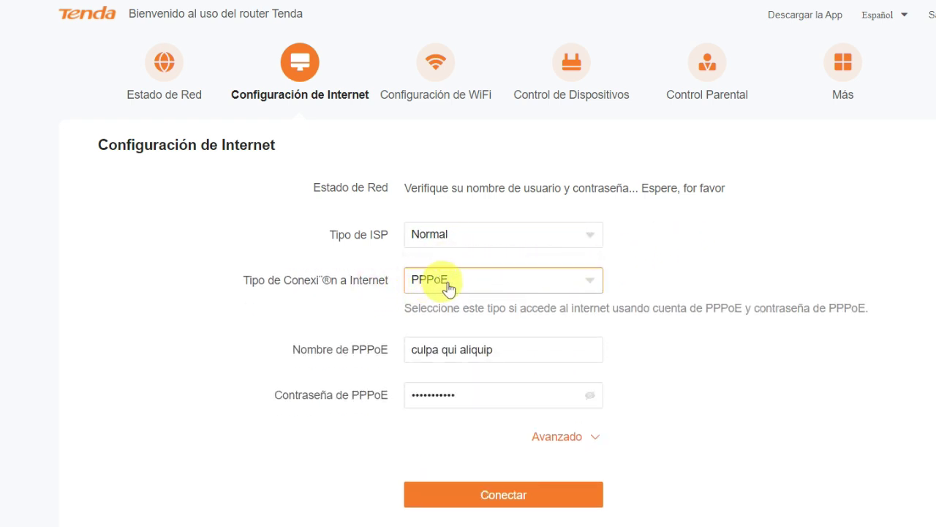
pyautogui.click(590, 286)
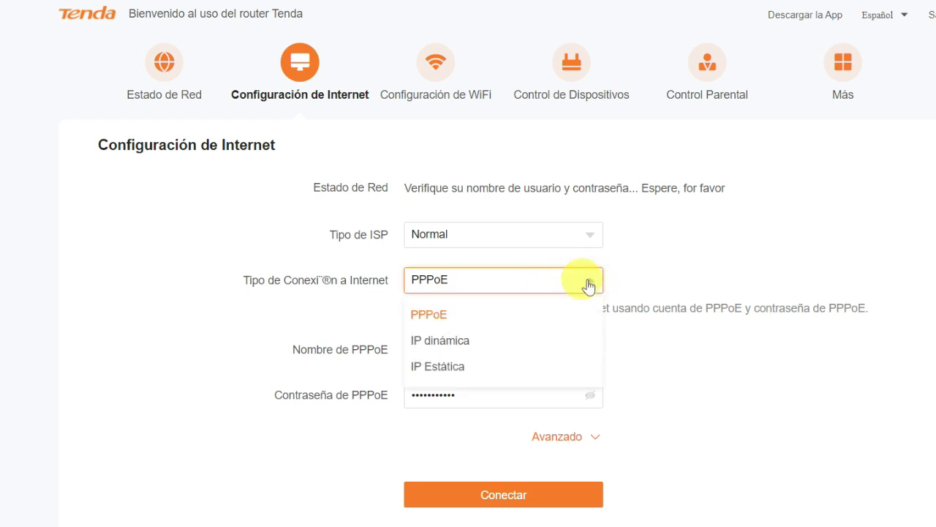
pyautogui.click(670, 273)
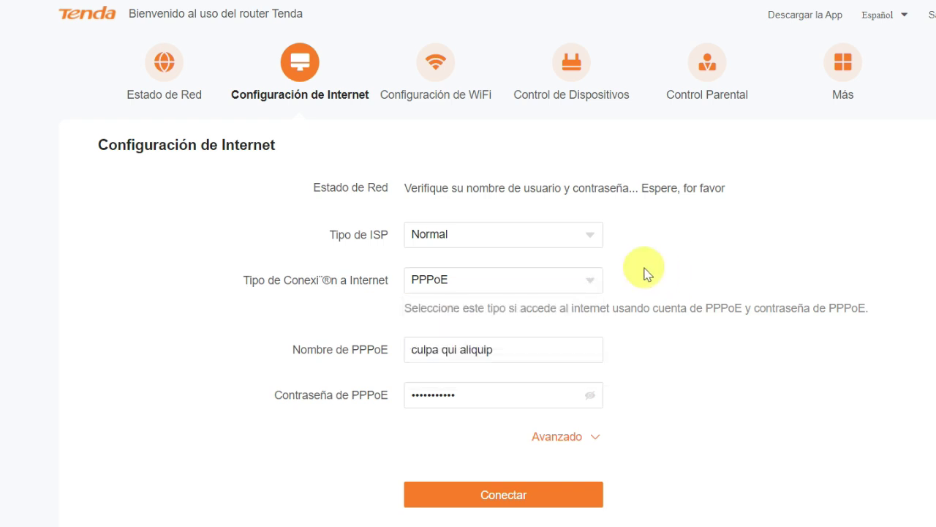
# Change Tipo de ISP to Manual to reveal the VLAN ID fields.
pyautogui.click(592, 242)
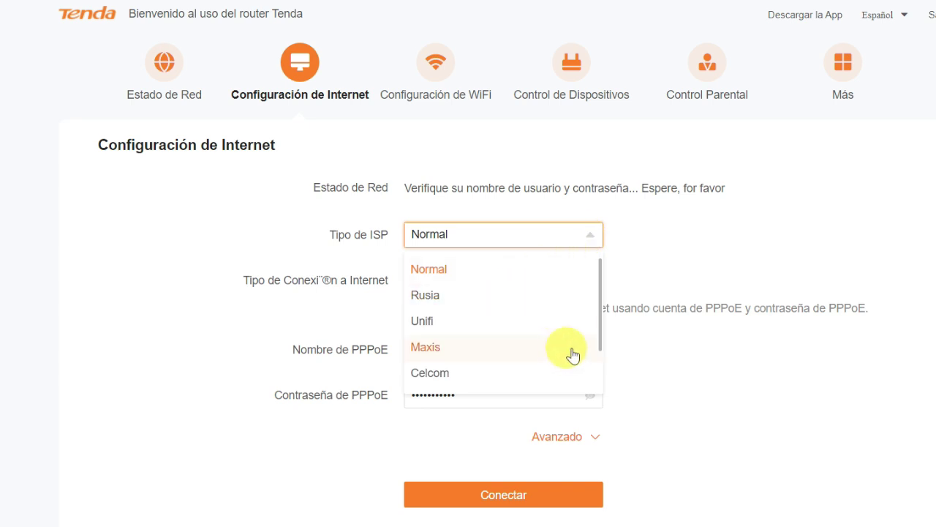
pyautogui.moveTo(600, 309); pyautogui.dragTo(601, 379)
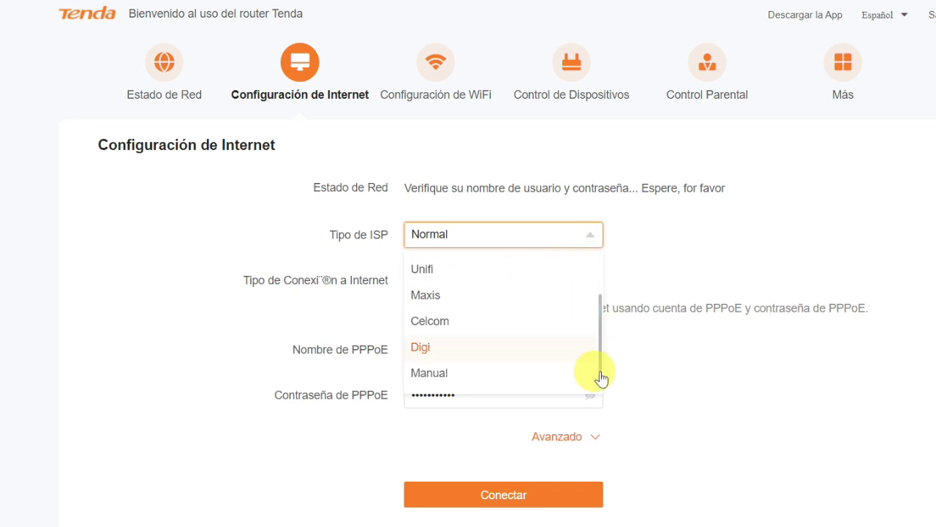
pyautogui.click(529, 377)
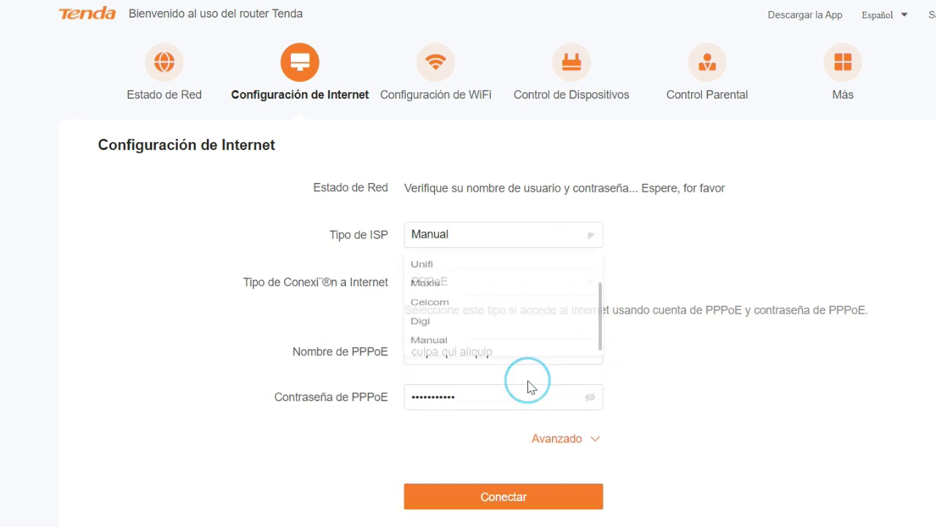
# Set ISP type Normal with IP dinámica and expand Avanzado showing MTU 1500 and Auto DNS.
pyautogui.click(437, 284)
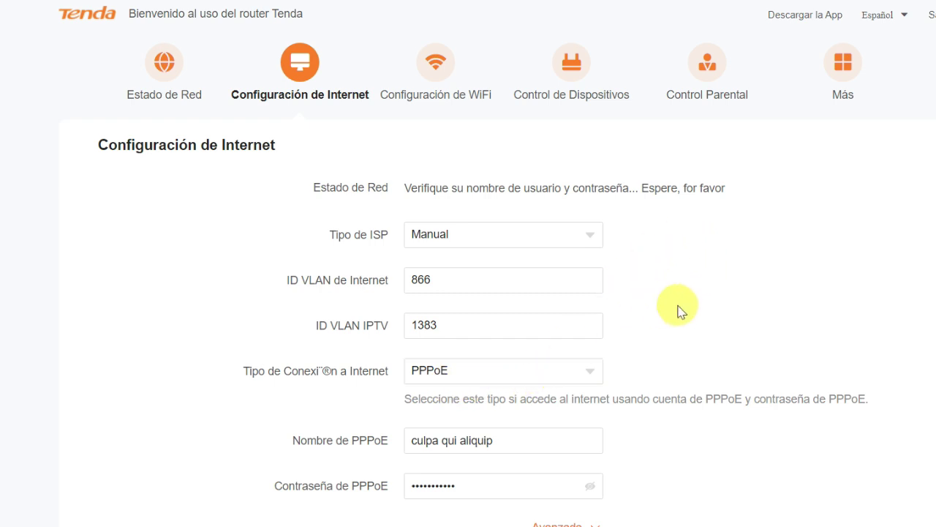
pyautogui.click(596, 240)
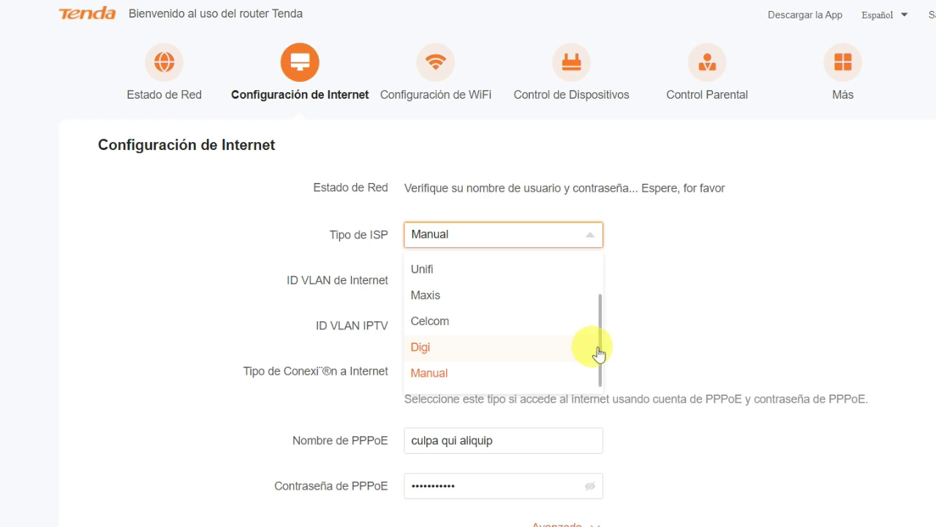
pyautogui.moveTo(598, 351); pyautogui.dragTo(600, 265)
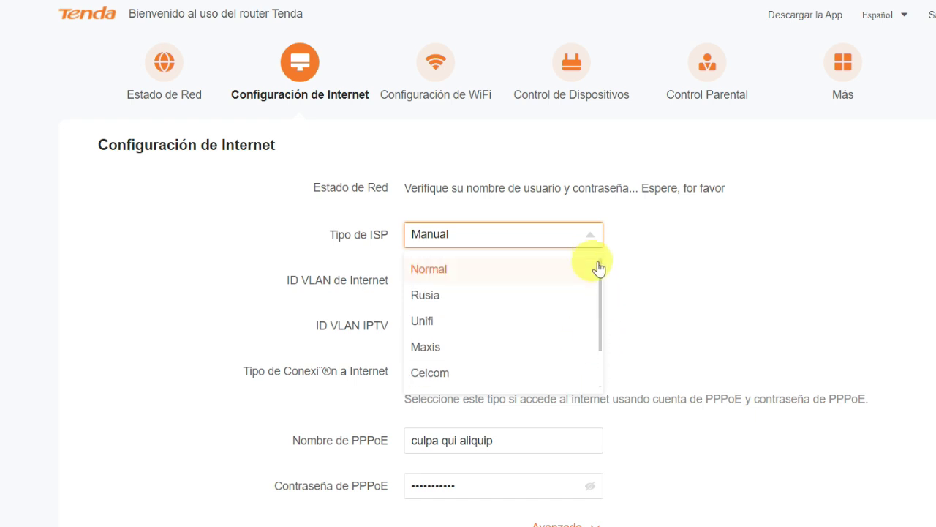
pyautogui.click(531, 270)
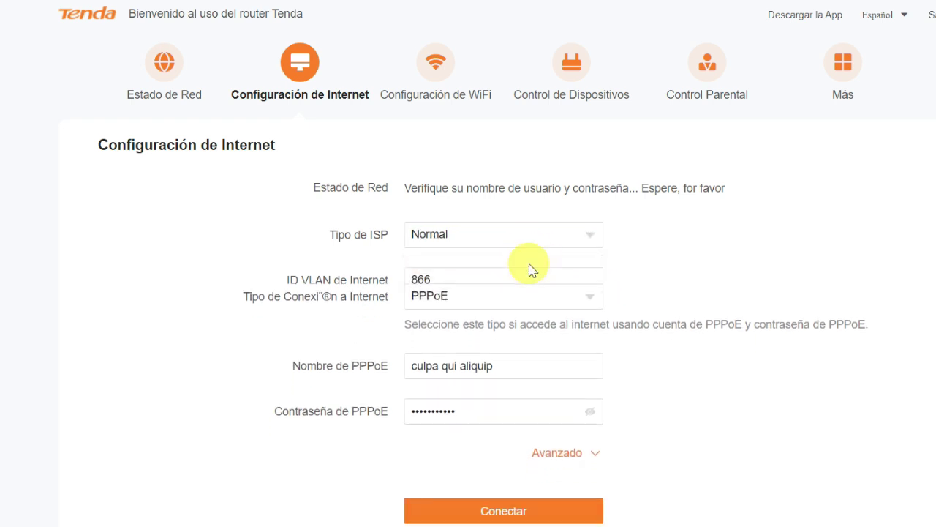
pyautogui.click(594, 282)
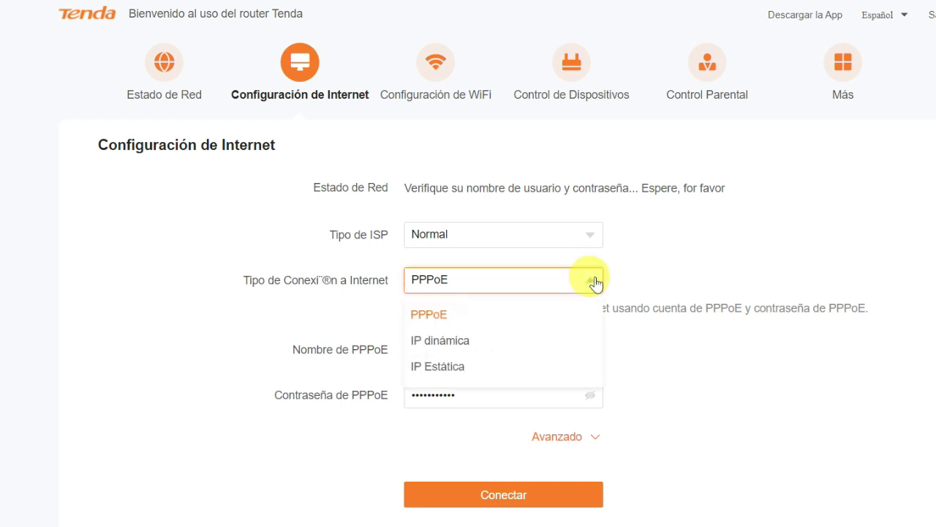
pyautogui.click(527, 342)
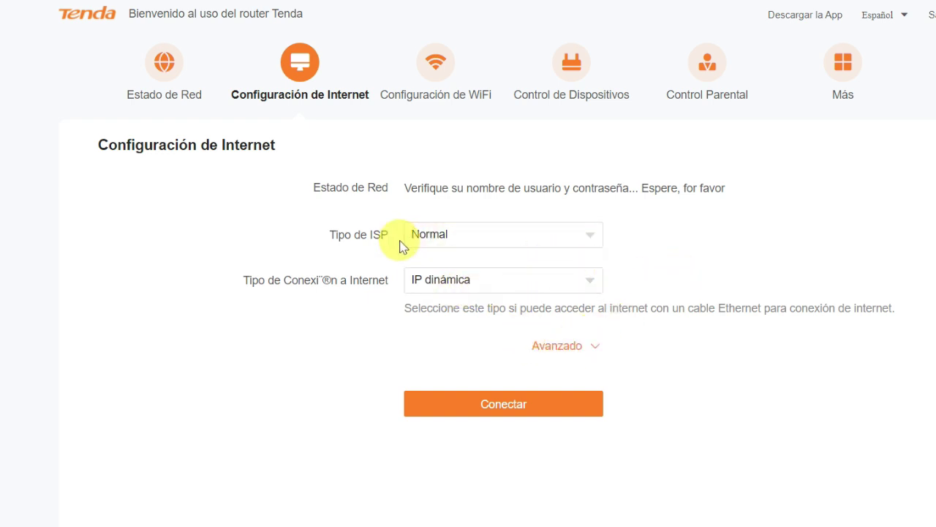
pyautogui.click(596, 350)
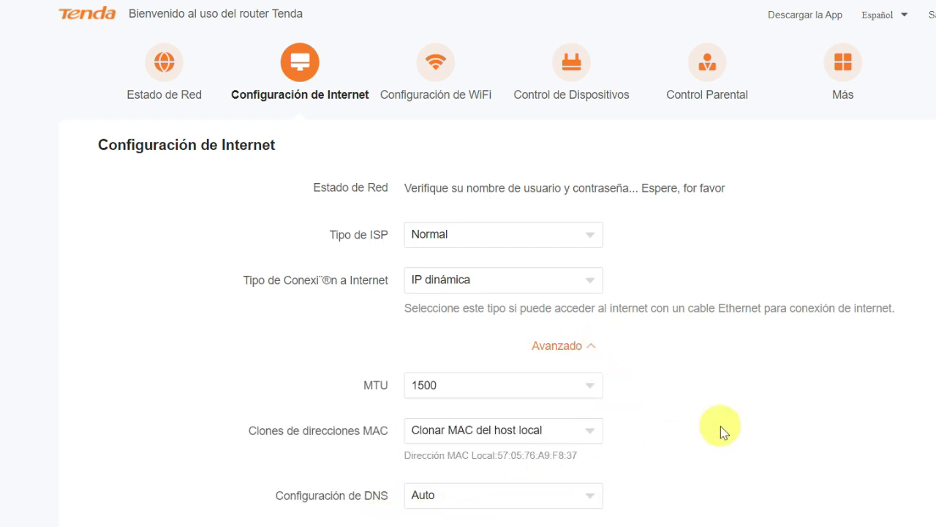
# Apply with Conectar and accept the restart, saving Internet VLAN 866 and IPTV VLAN 1383.
pyautogui.scroll(-1, 498, 293)
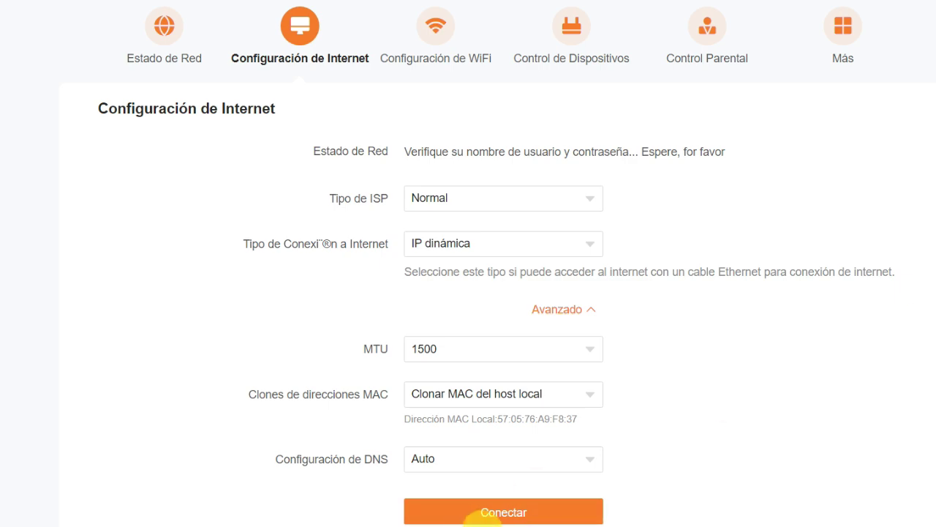
pyautogui.click(500, 519)
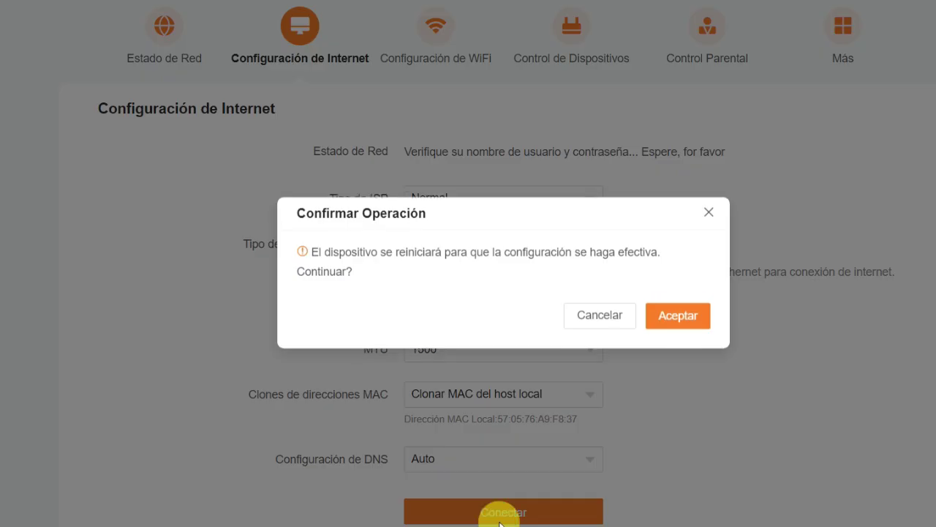
pyautogui.click(668, 318)
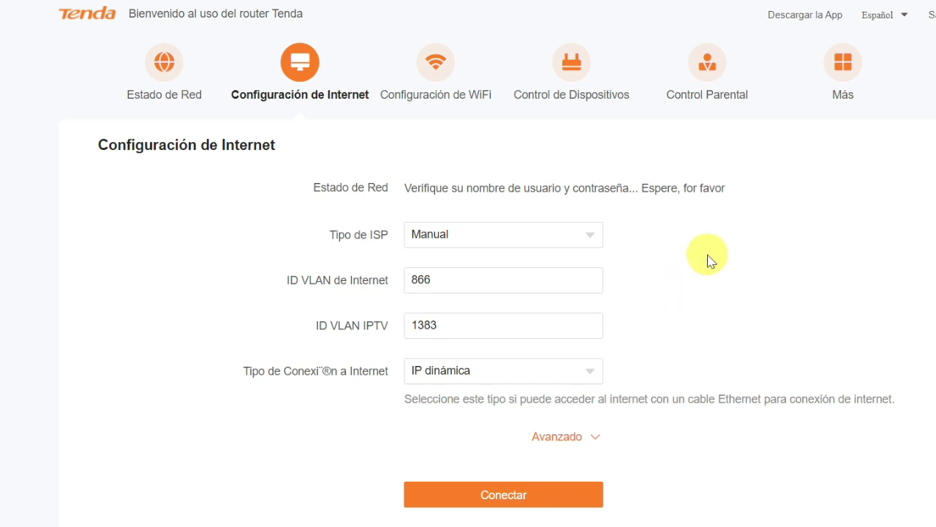
# In Configuración de WiFi, switch off 'Unificar 2,4 GHz, 5 GHz y 6 GHz' to separate the bands.
pyautogui.click(436, 66)
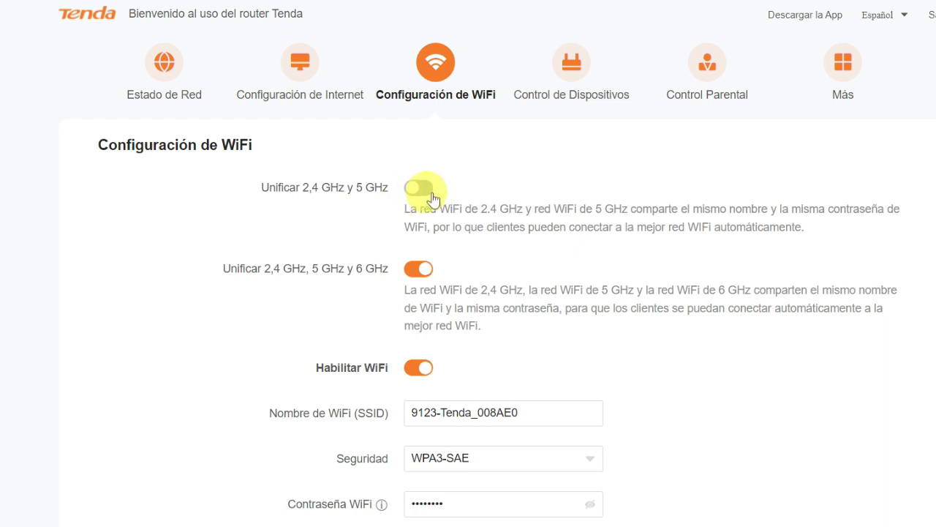
pyautogui.tripleClick(249, 258)
pyautogui.moveTo(250, 257); pyautogui.dragTo(234, 272)
pyautogui.click(223, 277)
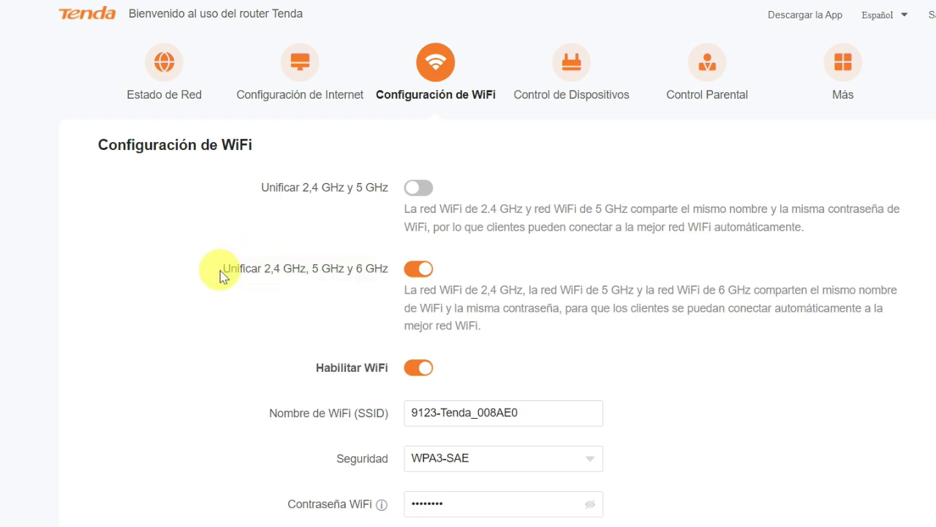
pyautogui.tripleClick(224, 276)
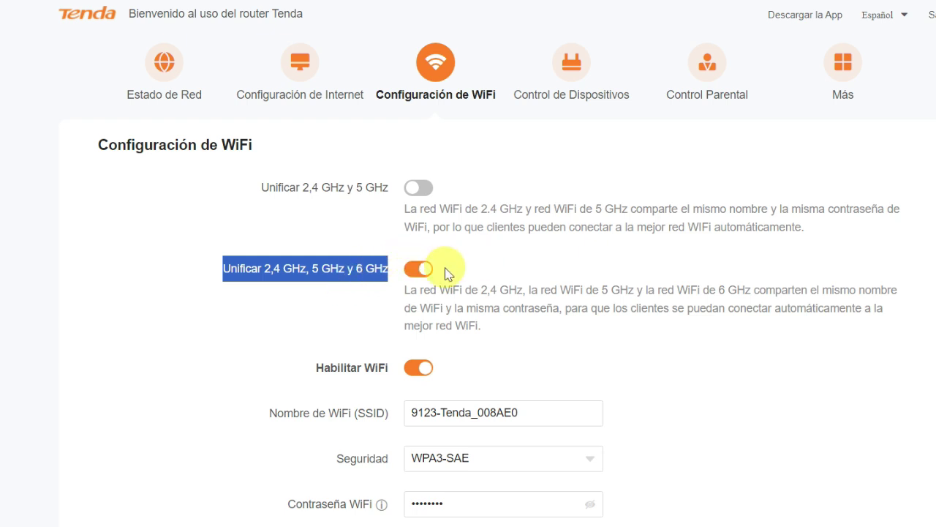
pyautogui.click(415, 274)
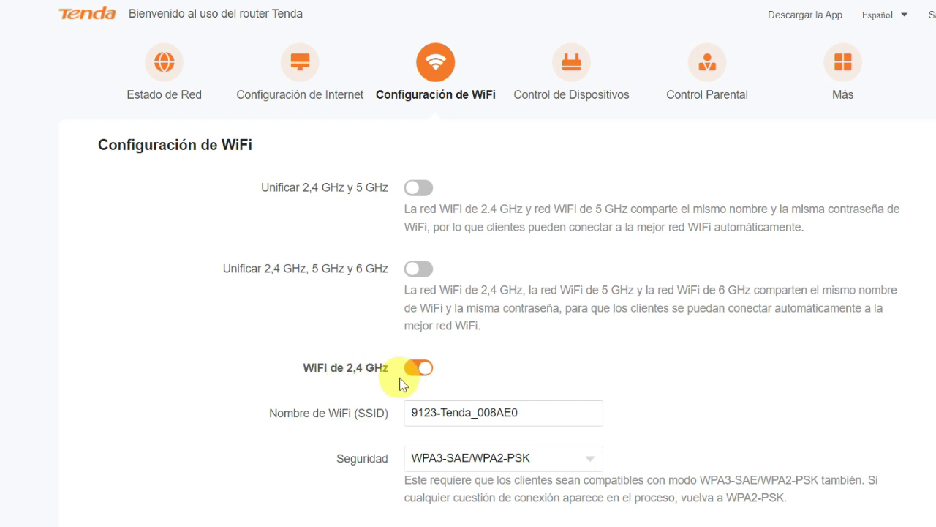
# Rename the 2.4 GHz network to 'mi red 2.4g'.
pyautogui.click(525, 413)
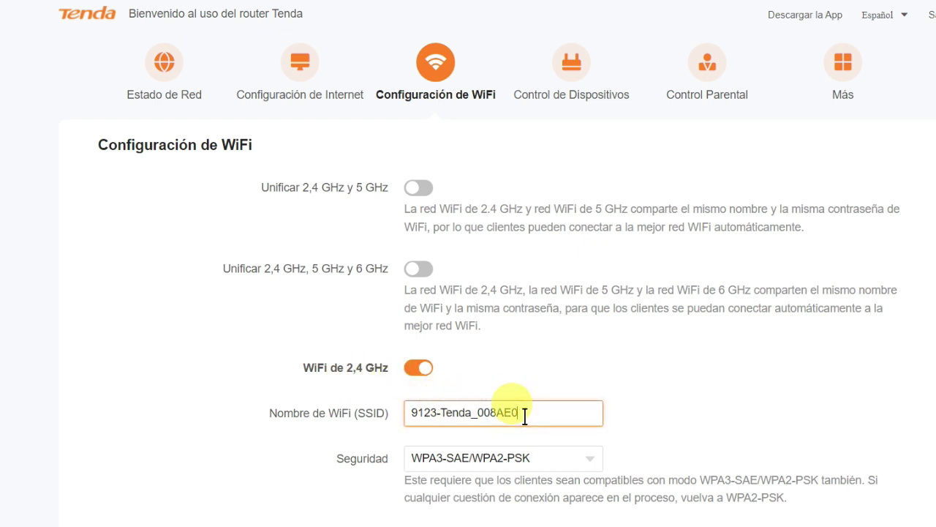
pyautogui.press('BackSpace')
pyautogui.press('BackSpace')
pyautogui.press('BackSpace')
pyautogui.press('BackSpace')
pyautogui.press('BackSpace')
pyautogui.press('BackSpace')
pyautogui.press('BackSpace')
pyautogui.press('BackSpace')
pyautogui.press('BackSpace')
pyautogui.press('BackSpace')
pyautogui.press('BackSpace')
pyautogui.press('BackSpace')
pyautogui.press('BackSpace')
pyautogui.press('BackSpace')
pyautogui.press('BackSpace')
pyautogui.press('BackSpace')
pyautogui.press('BackSpace')
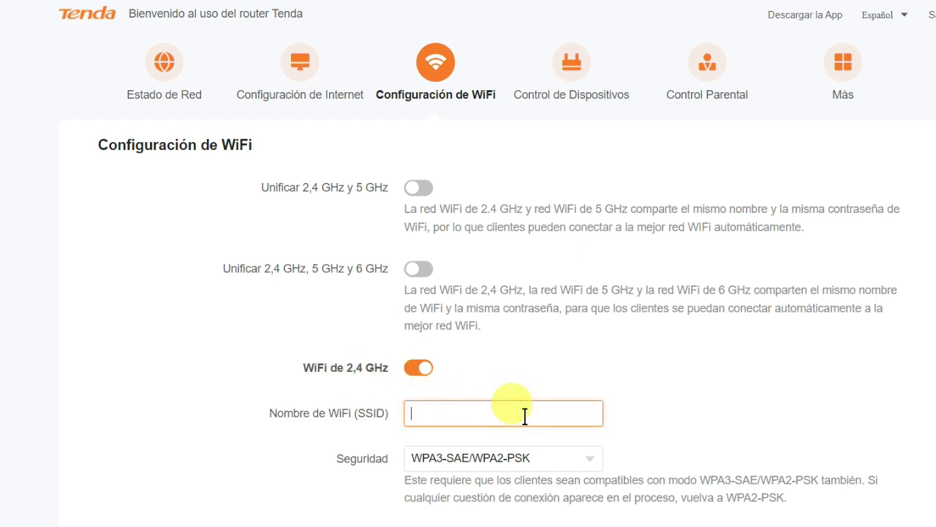
pyautogui.write('mi red 2.4g')
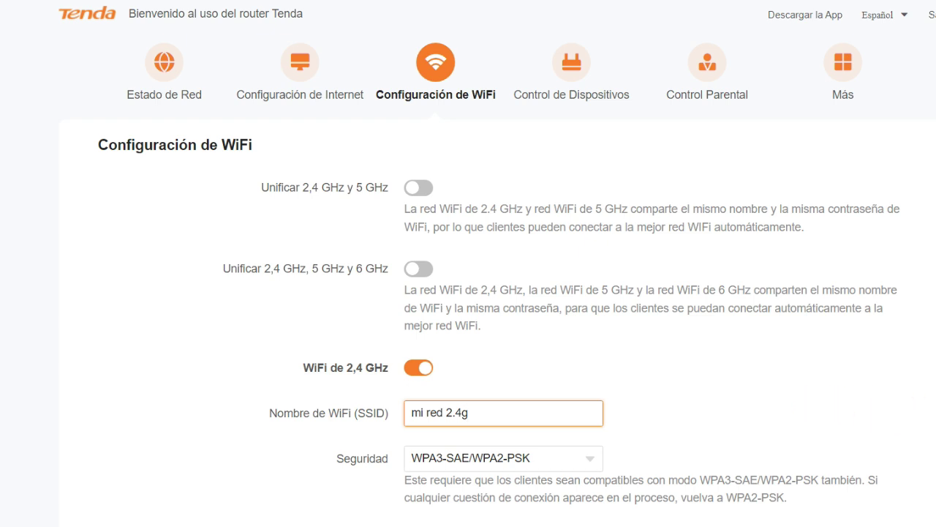
pyautogui.scroll(-3, 468, 263)
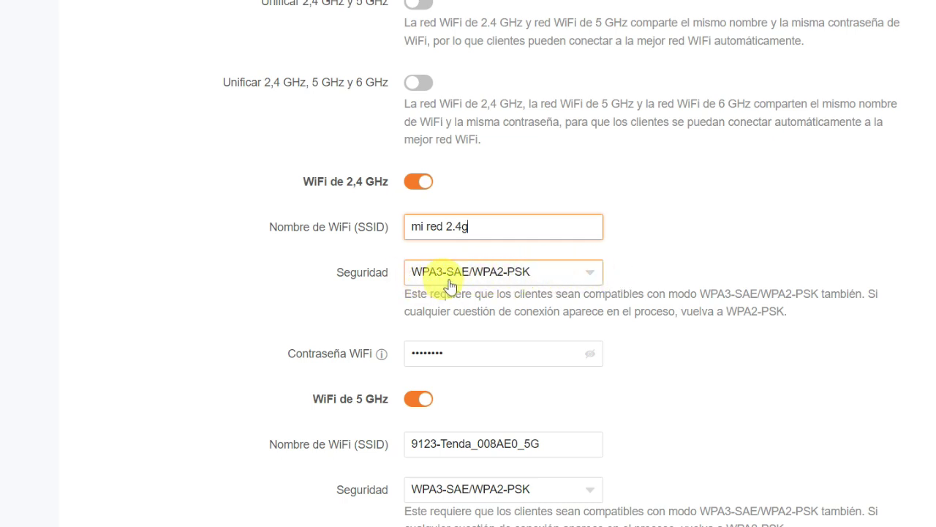
# Set the 2.4 GHz Seguridad to WPA2-PSK (Recomendado).
pyautogui.click(589, 275)
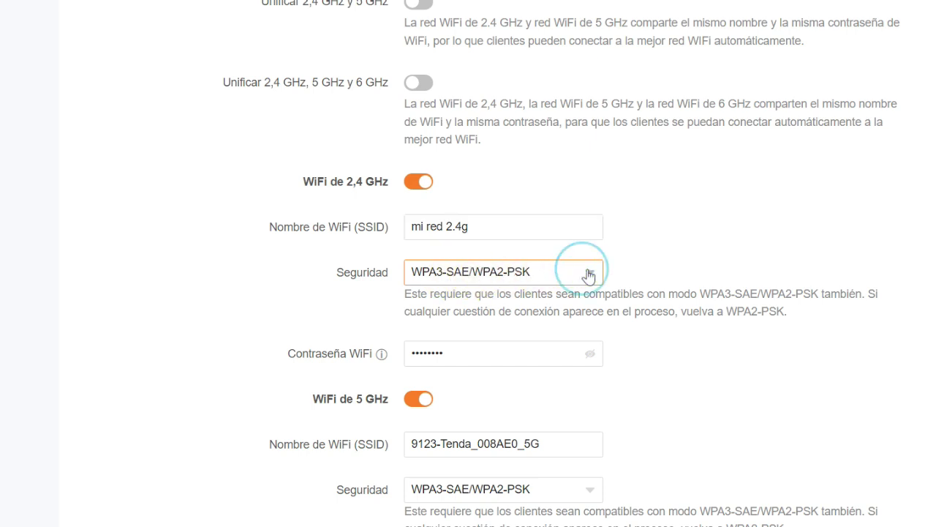
pyautogui.click(589, 275)
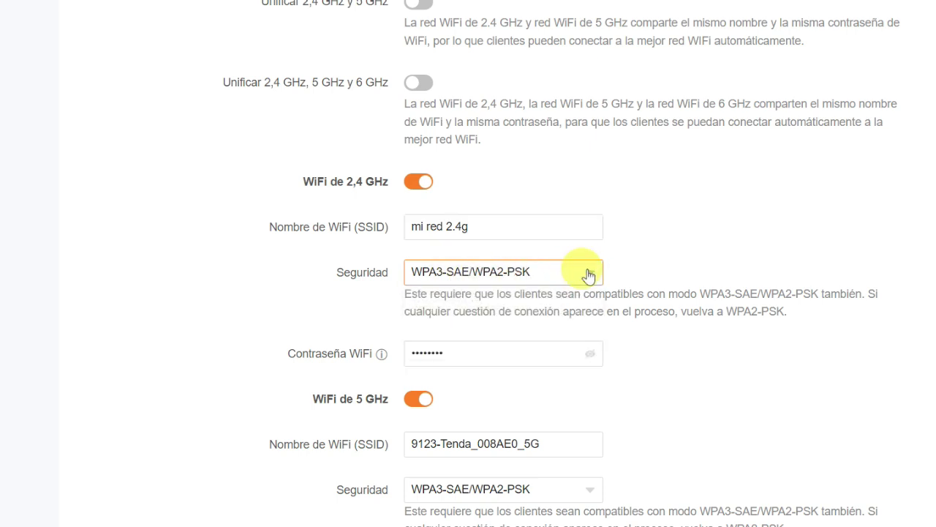
pyautogui.click(585, 270)
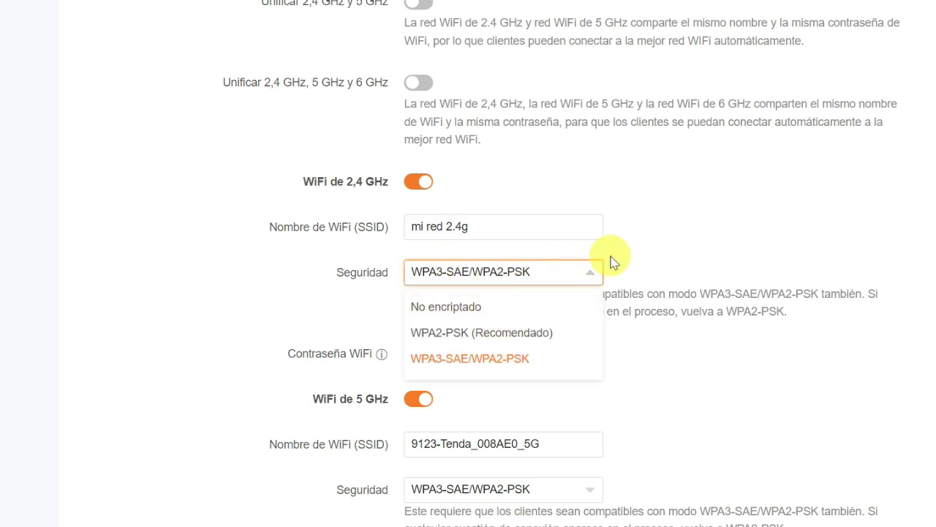
pyautogui.click(591, 274)
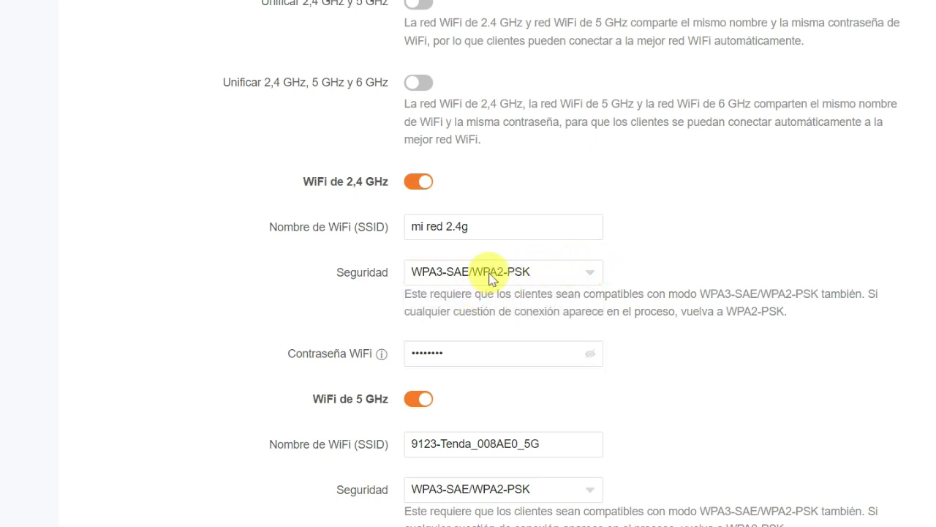
pyautogui.click(442, 223)
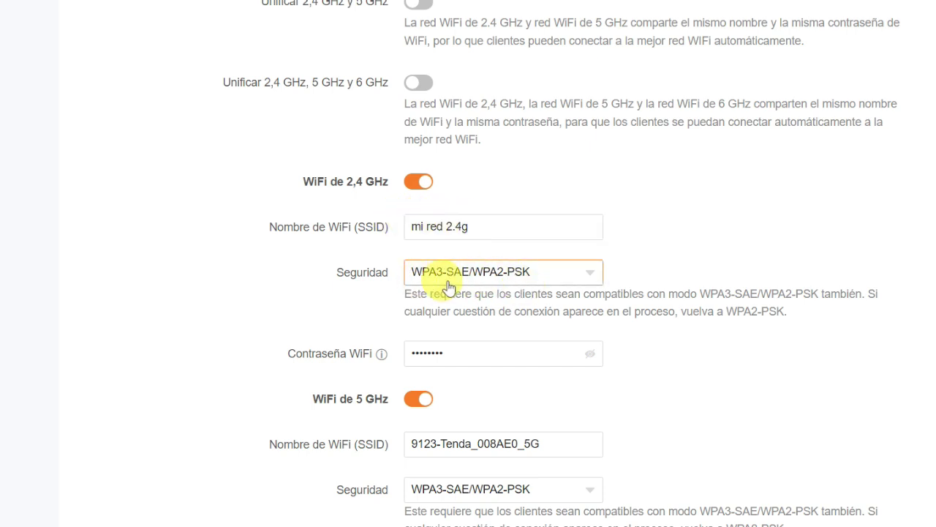
pyautogui.click(589, 286)
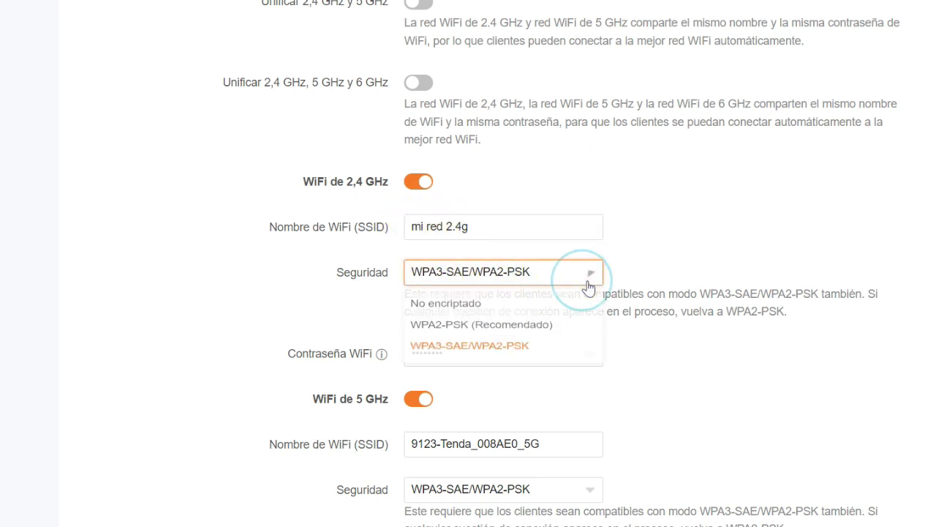
pyautogui.click(528, 332)
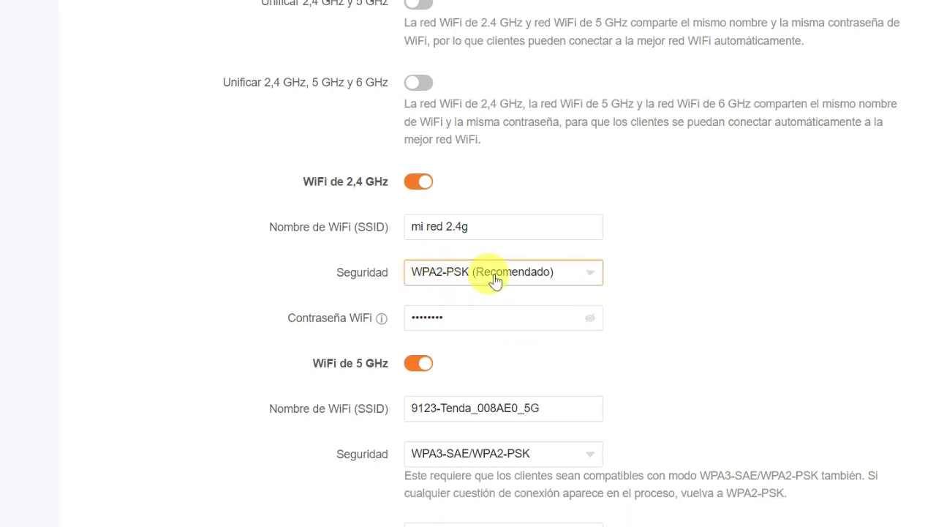
pyautogui.click(430, 311)
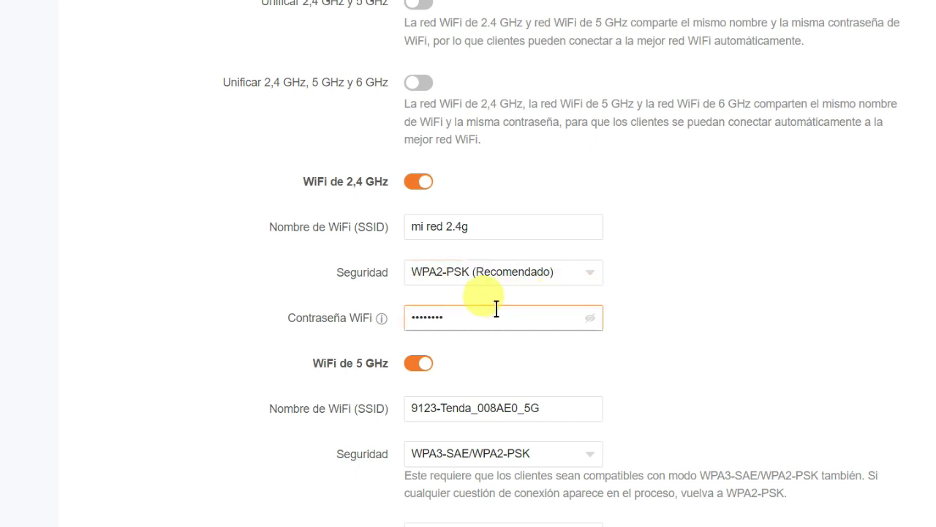
# Reveal the 2.4 GHz WiFi password and replace it with a new lowercase passphrase.
pyautogui.click(585, 323)
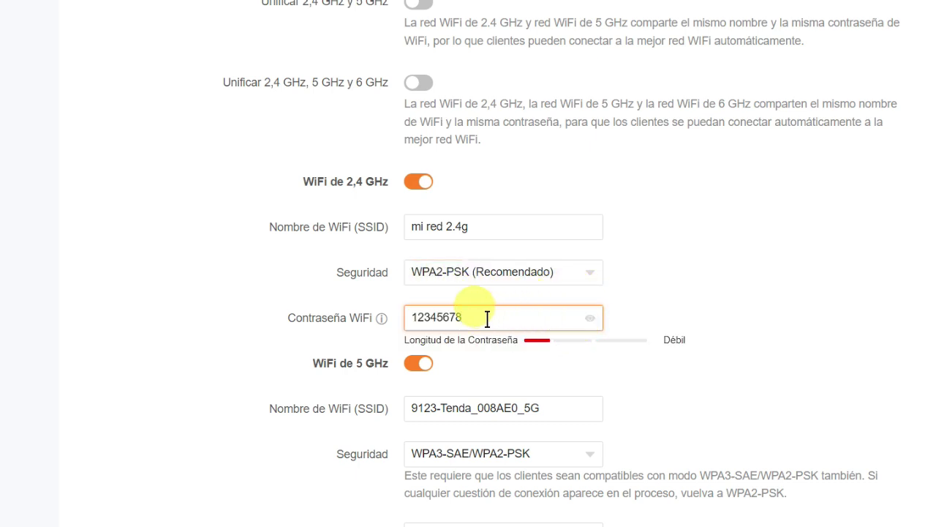
pyautogui.press('BackSpace')
pyautogui.press('BackSpace')
pyautogui.press('BackSpace')
pyautogui.press('BackSpace')
pyautogui.press('BackSpace')
pyautogui.press('BackSpace')
pyautogui.press('BackSpace')
pyautogui.press('BackSpace')
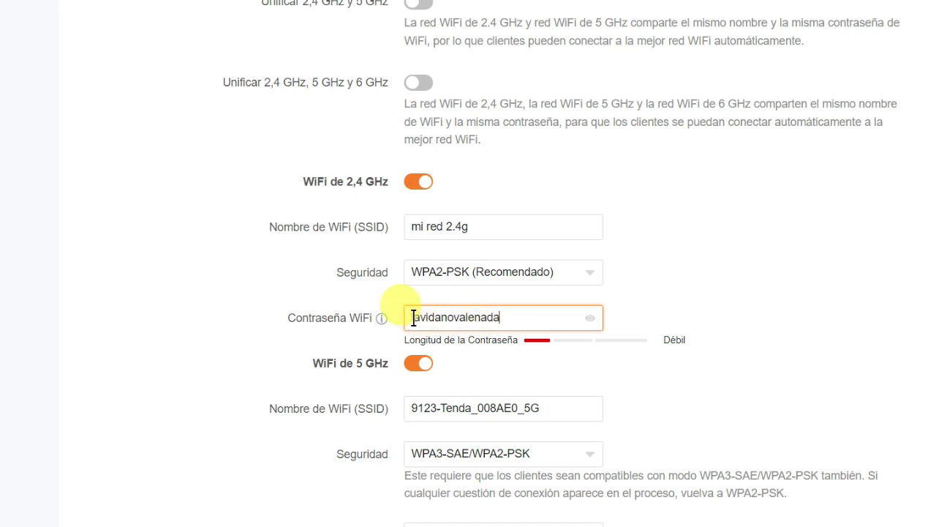
# Capitalise the password's first letter and add an underscore so it rates Fuerte.
pyautogui.press('BackSpace')
pyautogui.write('L')
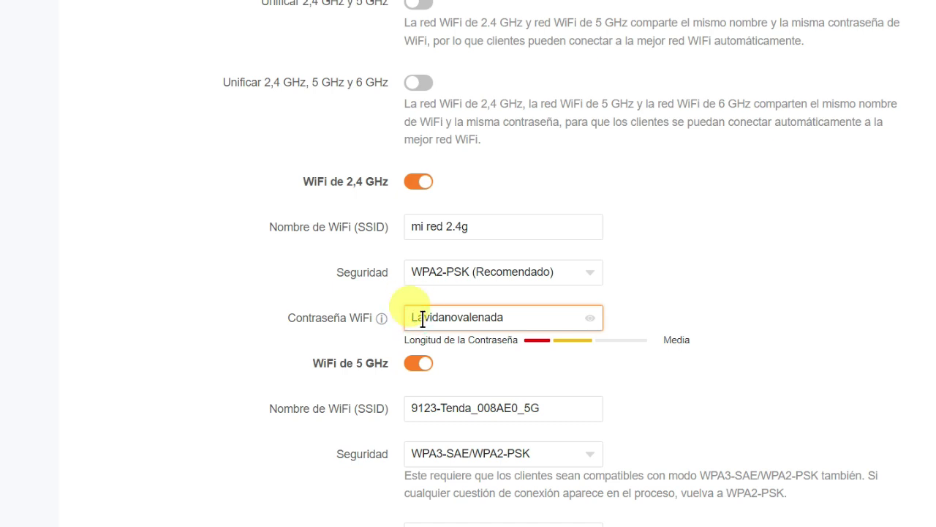
pyautogui.write('_')
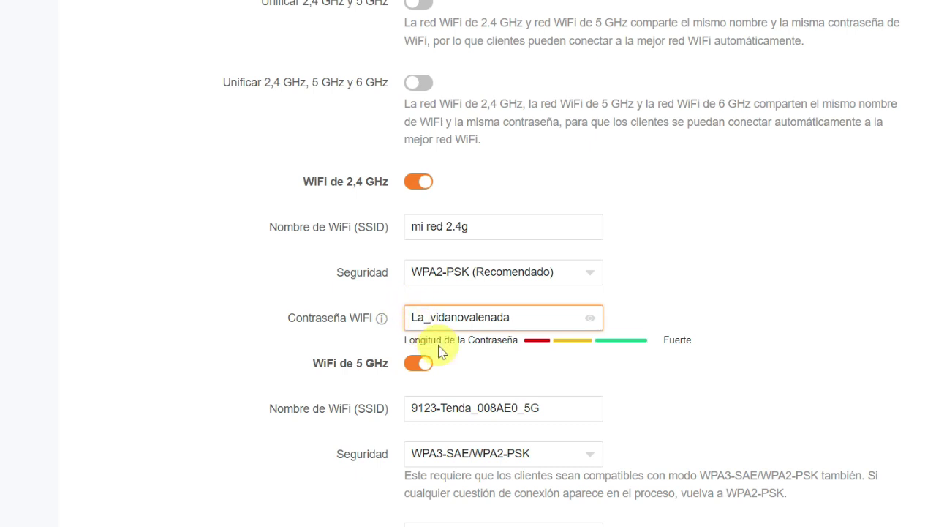
pyautogui.press('BackSpace')
pyautogui.write('/')
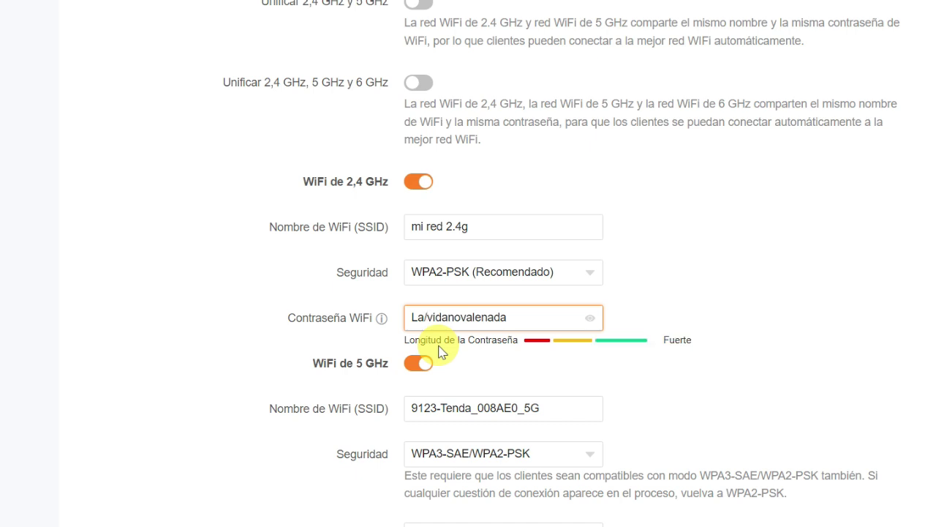
pyautogui.press('BackSpace')
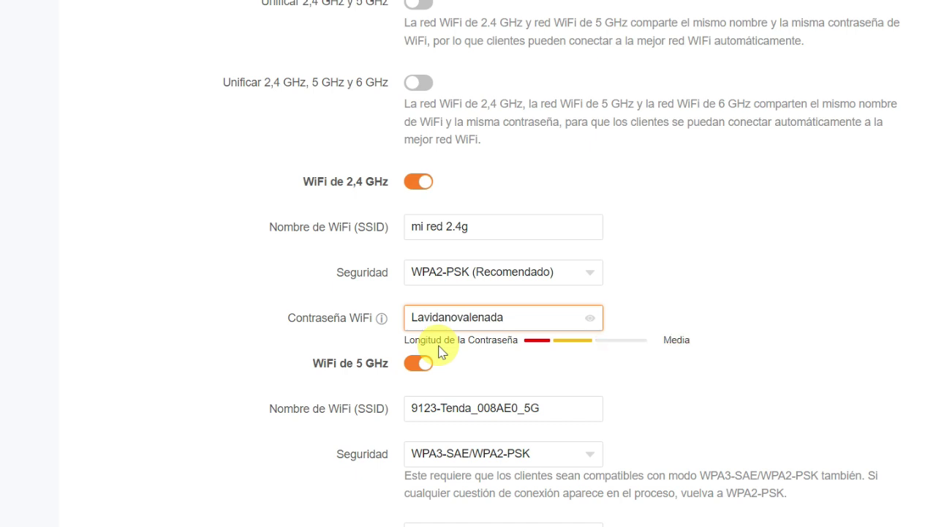
pyautogui.write('_')
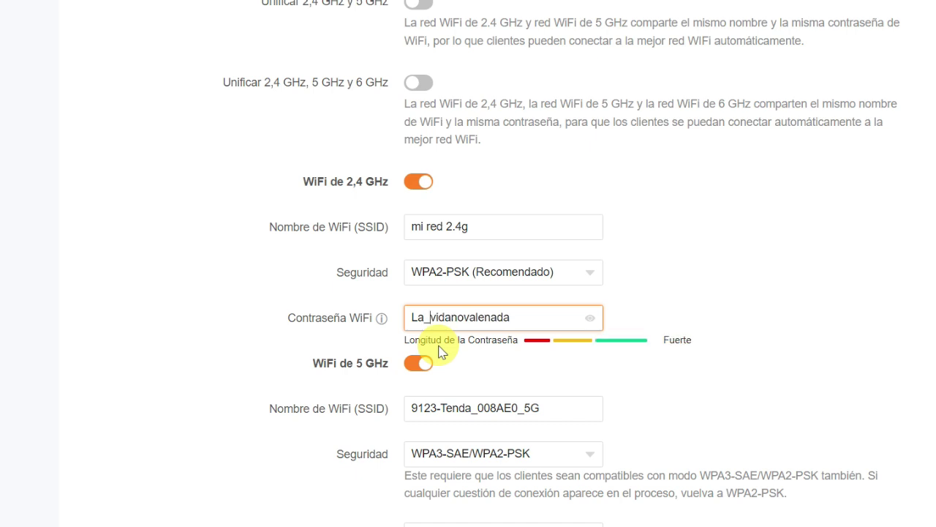
pyautogui.press('BackSpace')
pyautogui.write('-')
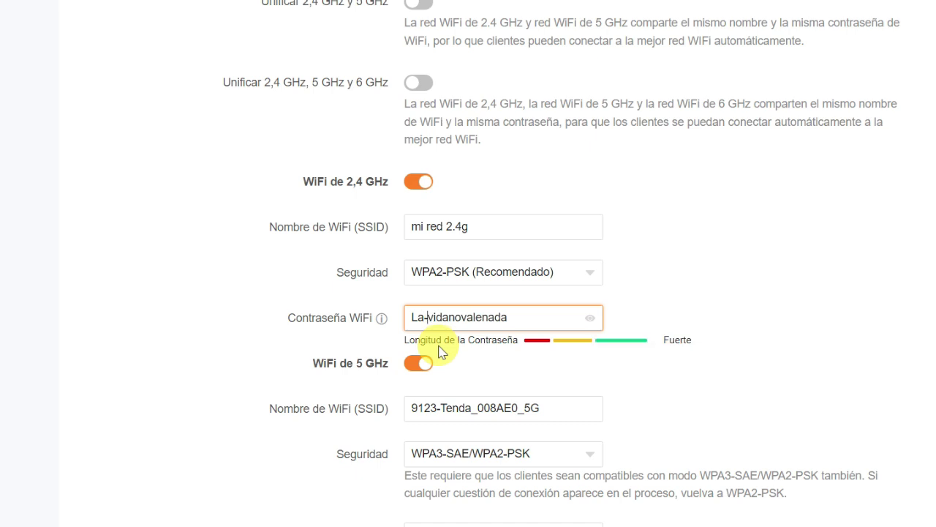
pyautogui.press('BackSpace')
pyautogui.write('_')
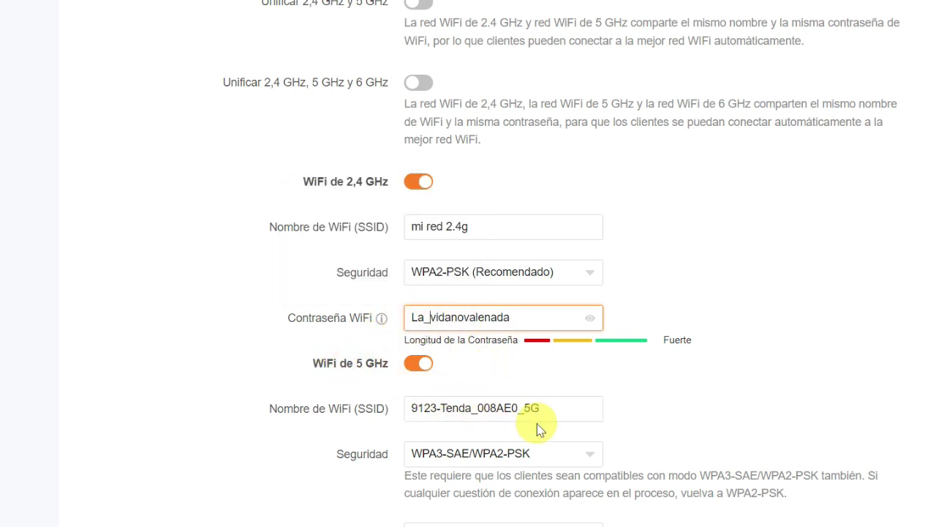
# Rename the 5 GHz network to 'mi red_5G'.
pyautogui.click(550, 410)
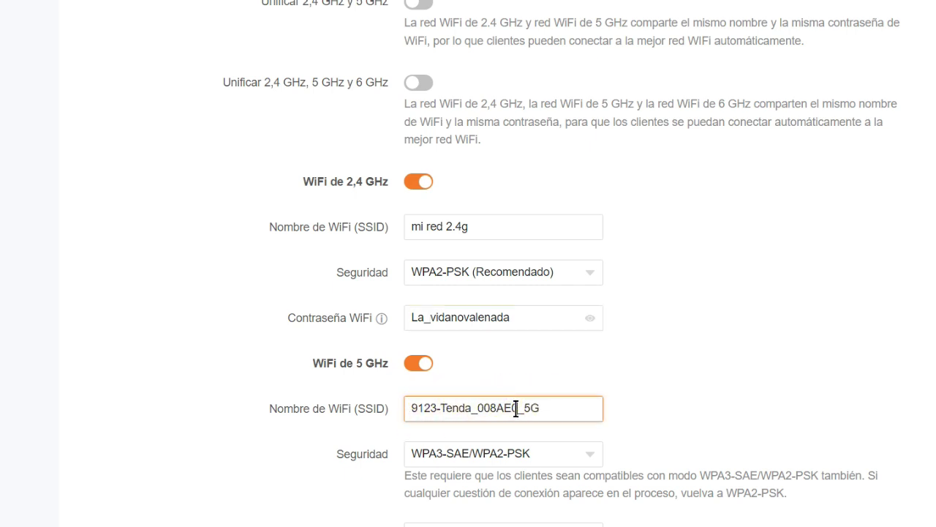
pyautogui.press('BackSpace')
pyautogui.press('BackSpace')
pyautogui.press('BackSpace')
pyautogui.press('BackSpace')
pyautogui.press('BackSpace')
pyautogui.press('BackSpace')
pyautogui.press('BackSpace')
pyautogui.press('BackSpace')
pyautogui.press('BackSpace')
pyautogui.press('BackSpace')
pyautogui.press('BackSpace')
pyautogui.press('BackSpace')
pyautogui.press('BackSpace')
pyautogui.press('BackSpace')
pyautogui.press('BackSpace')
pyautogui.press('BackSpace')
pyautogui.press('BackSpace')
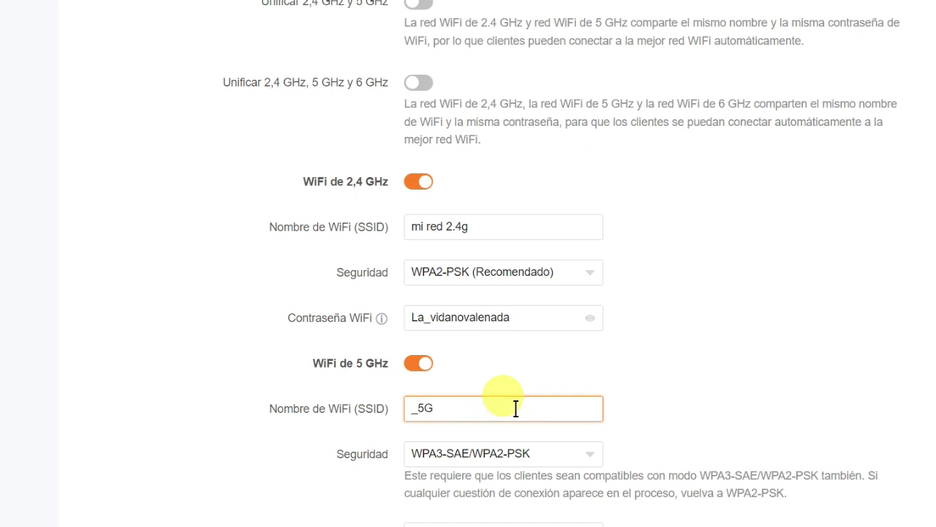
pyautogui.write('mi ted')
pyautogui.press('BackSpace')
pyautogui.press('BackSpace')
pyautogui.press('BackSpace')
pyautogui.write('red')
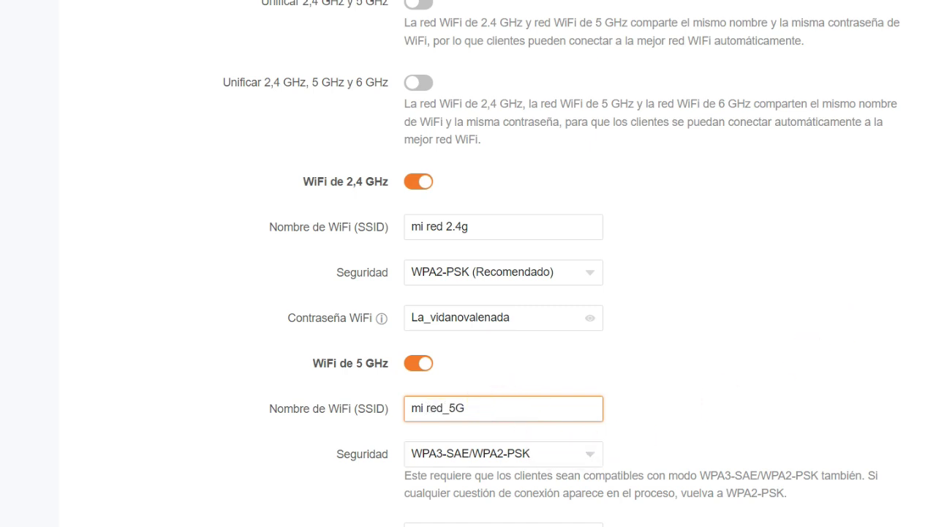
# Replace the 5 GHz numeric password with the same password used for 2.4 GHz.
pyautogui.scroll(-3, 469, 293)
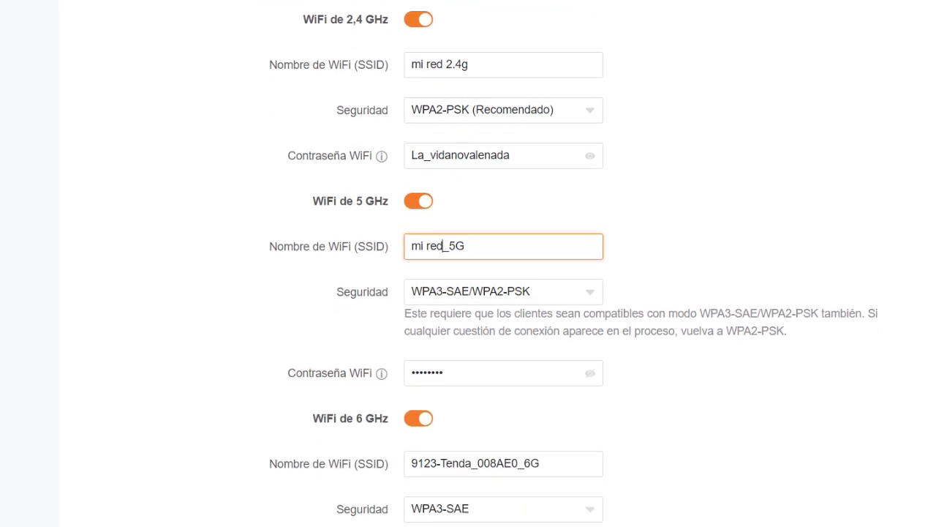
pyautogui.scroll(-1, 469, 293)
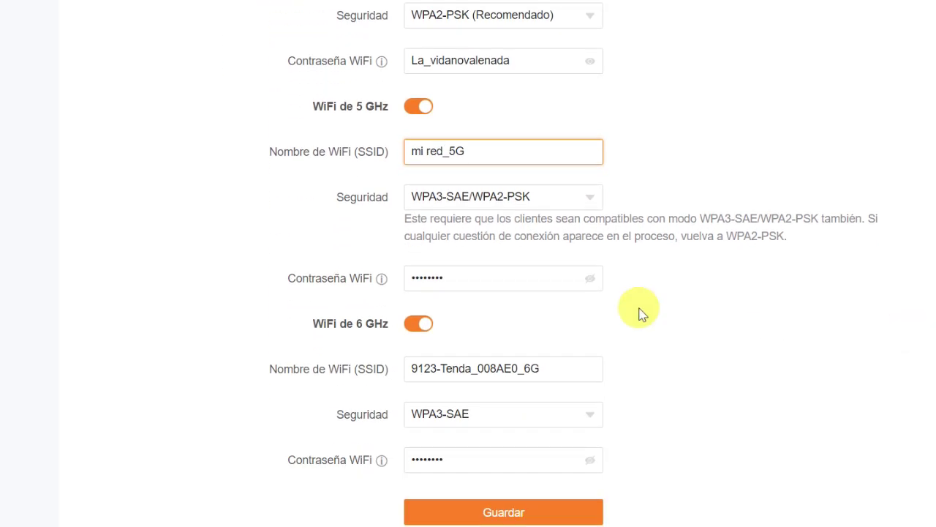
pyautogui.click(590, 282)
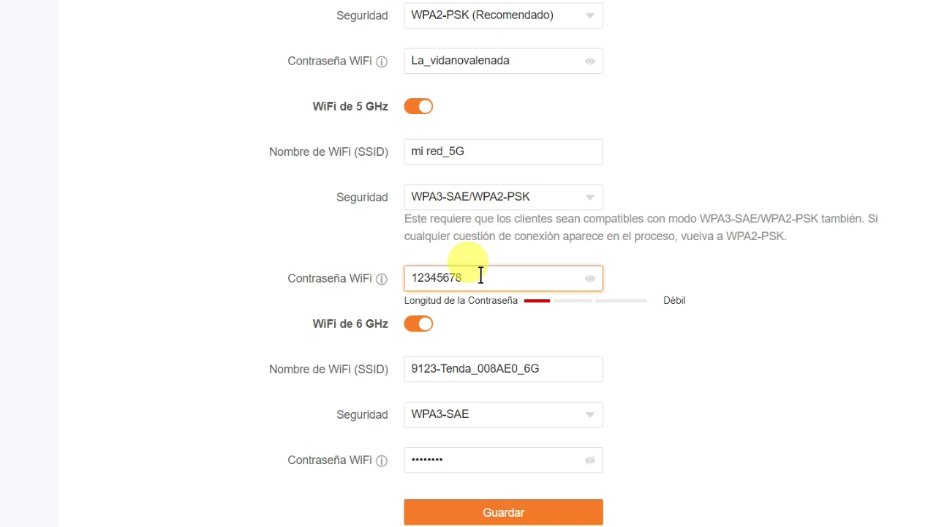
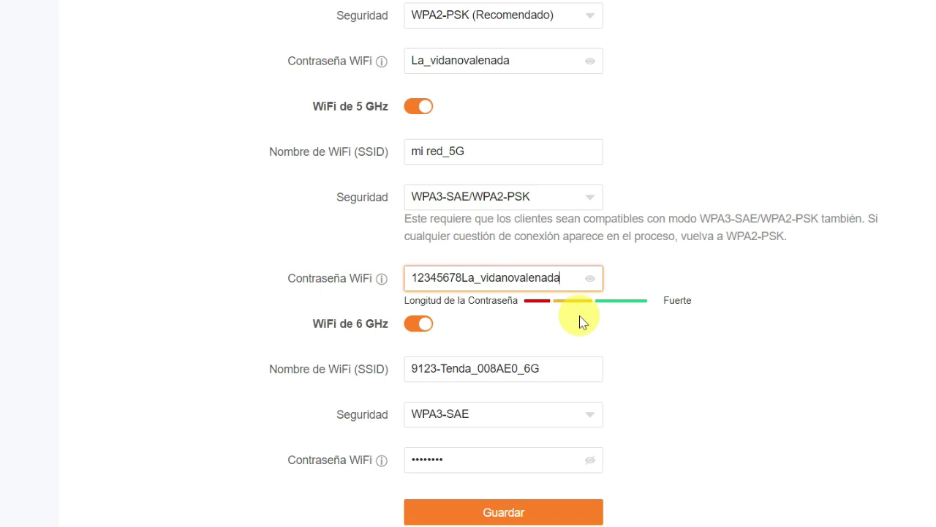
pyautogui.click(460, 277)
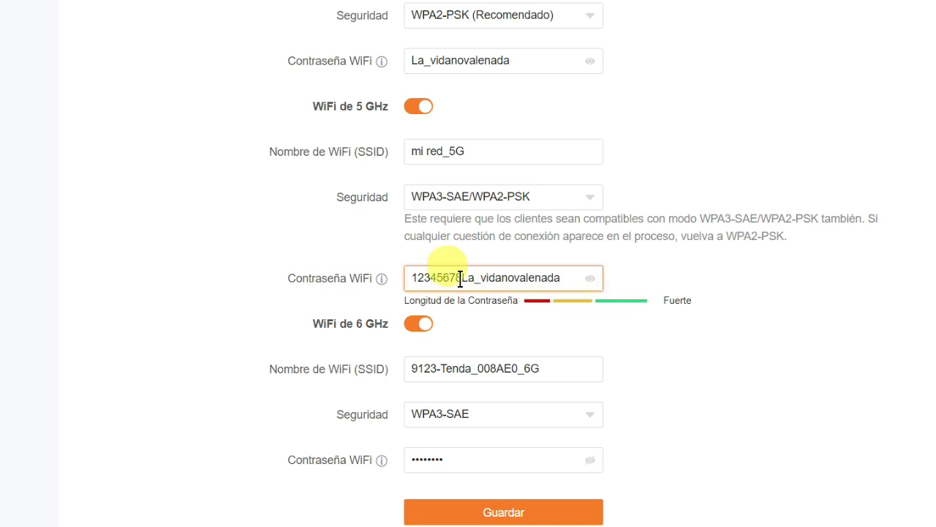
pyautogui.press('BackSpace')
pyautogui.press('BackSpace')
pyautogui.press('BackSpace')
pyautogui.press('BackSpace')
pyautogui.press('BackSpace')
pyautogui.press('BackSpace')
pyautogui.press('BackSpace')
pyautogui.press('BackSpace')
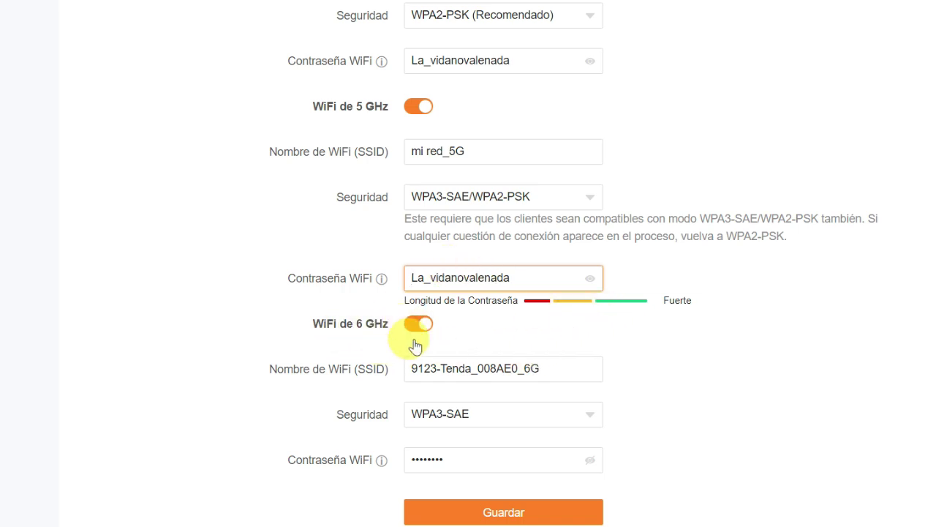
# Rename the 6 GHz network to 'mi red_6G'.
pyautogui.moveTo(482, 370); pyautogui.dragTo(516, 373)
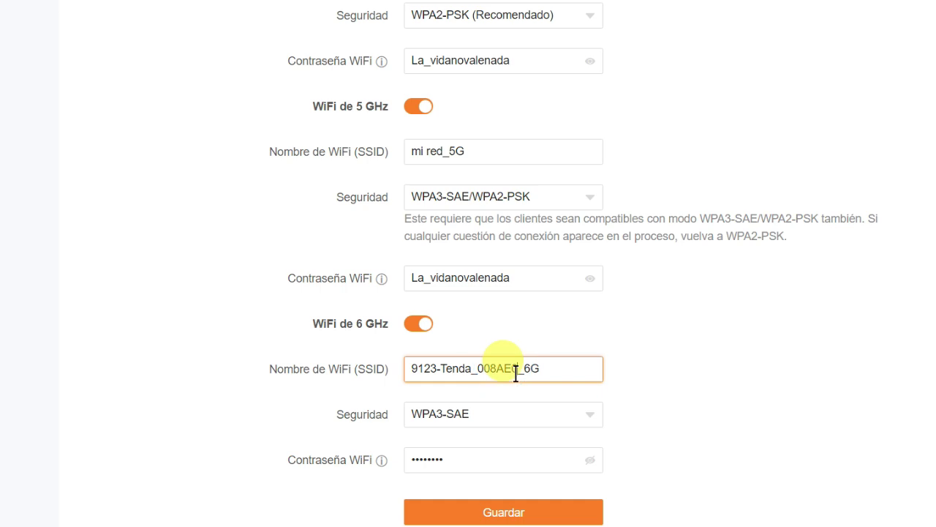
pyautogui.press('BackSpace')
pyautogui.press('BackSpace')
pyautogui.press('BackSpace')
pyautogui.press('BackSpace')
pyautogui.press('BackSpace')
pyautogui.press('BackSpace')
pyautogui.press('BackSpace')
pyautogui.press('BackSpace')
pyautogui.press('BackSpace')
pyautogui.press('BackSpace')
pyautogui.press('BackSpace')
pyautogui.press('BackSpace')
pyautogui.press('BackSpace')
pyautogui.press('BackSpace')
pyautogui.press('BackSpace')
pyautogui.press('BackSpace')
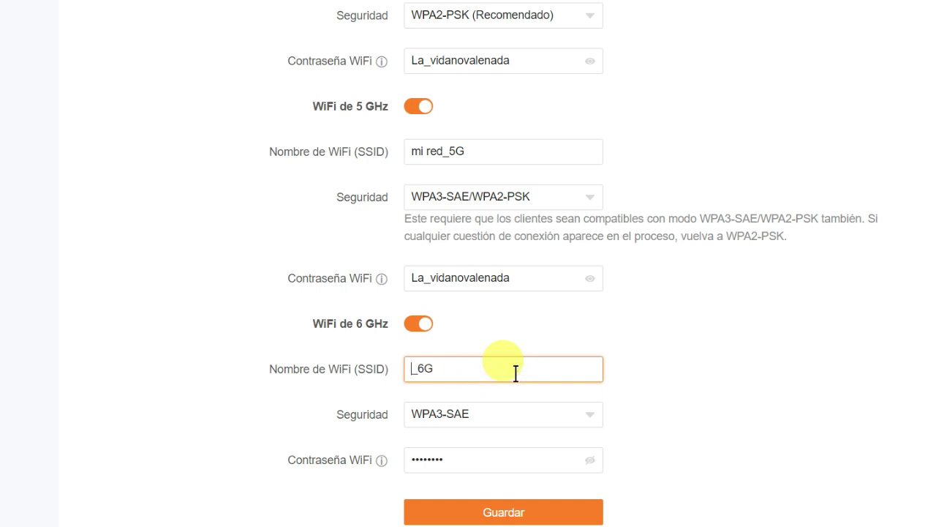
pyautogui.write('mi red')
# Give the 6 GHz network the shared password and save the WiFi settings with Guardar.
pyautogui.click(496, 461)
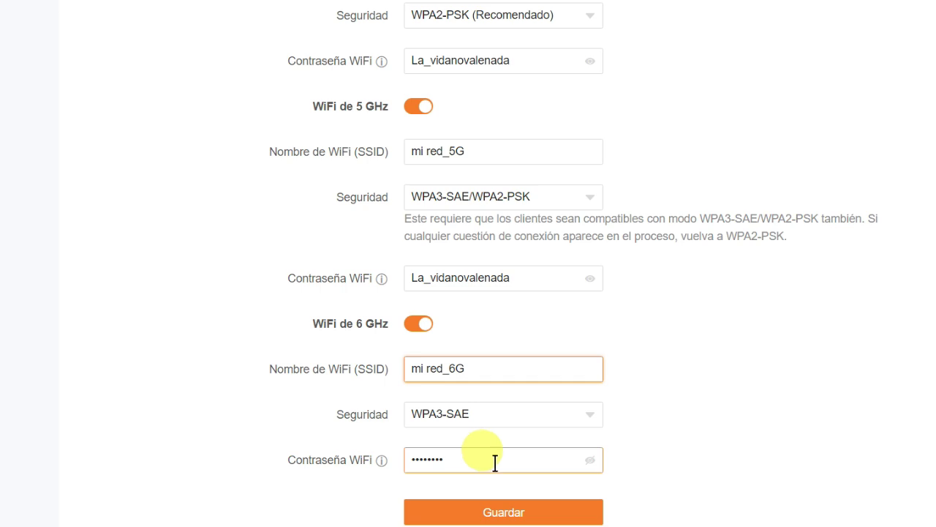
pyautogui.click(478, 462)
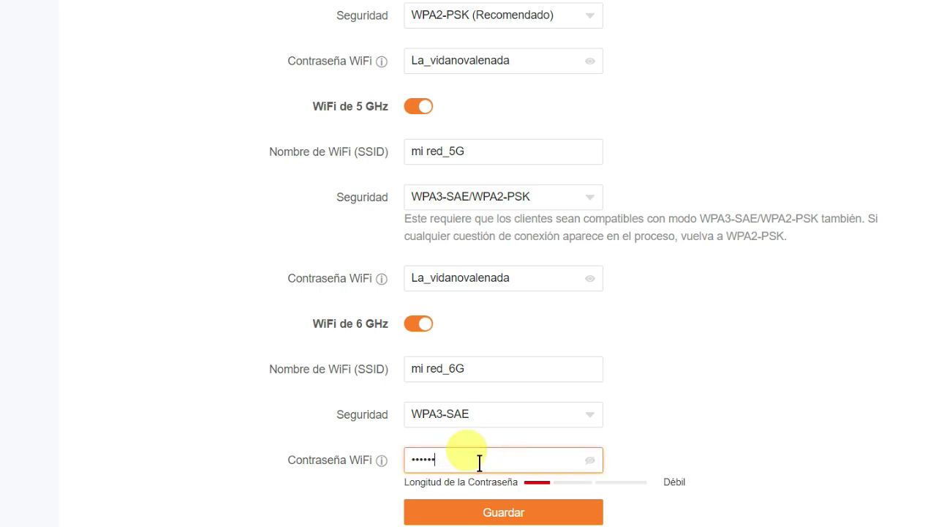
pyautogui.press('BackSpace')
pyautogui.press('BackSpace')
pyautogui.press('BackSpace')
pyautogui.press('BackSpace')
pyautogui.press('BackSpace')
pyautogui.press('BackSpace')
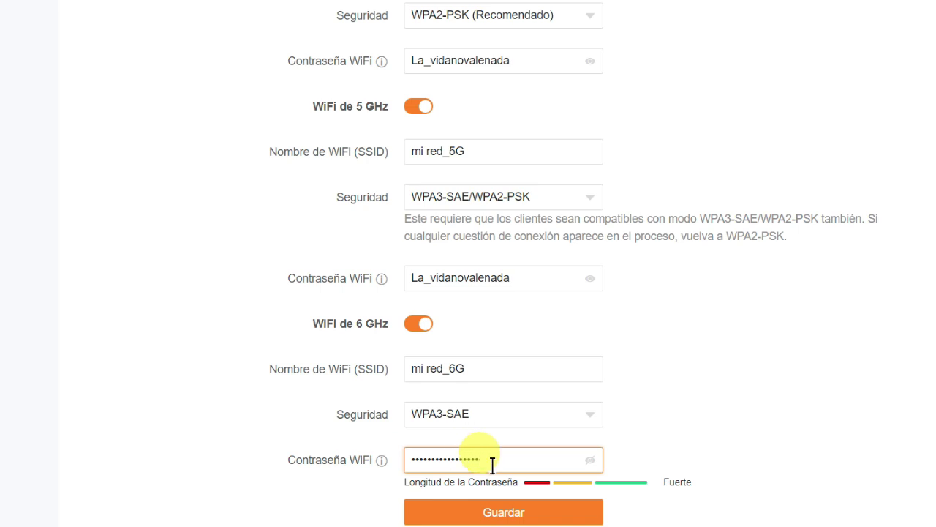
pyautogui.click(584, 460)
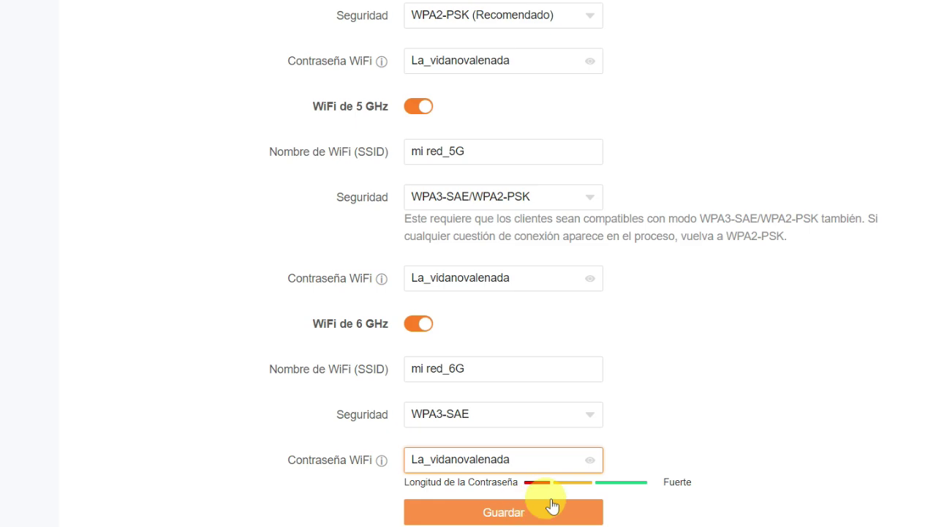
pyautogui.click(474, 515)
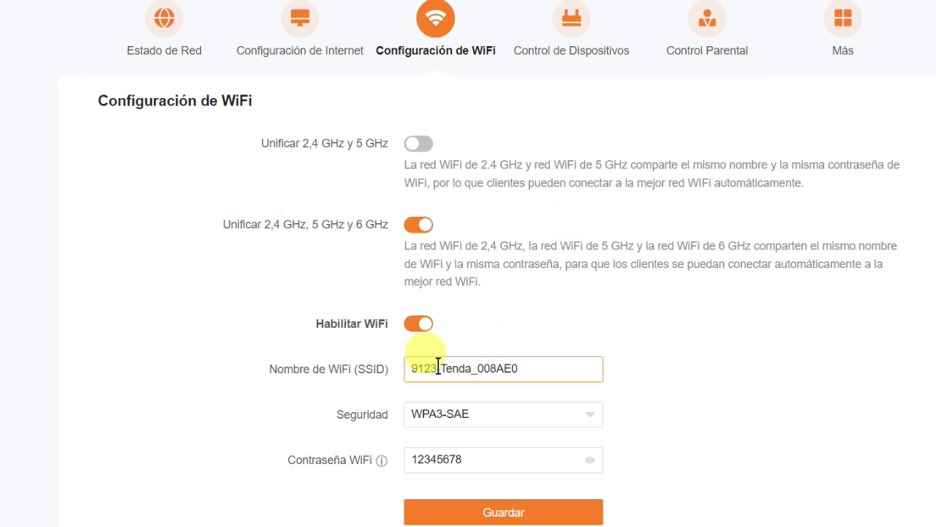
# Replace the unified 2.4/5/6 GHz network's default SSID with 'mi red wifi'.
pyautogui.click(539, 368)
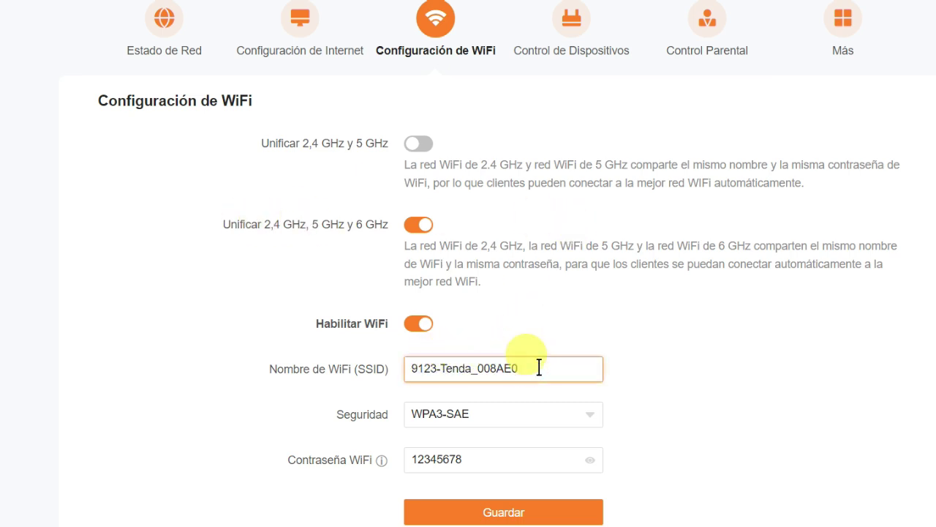
pyautogui.press('BackSpace')
pyautogui.press('BackSpace')
pyautogui.press('BackSpace')
pyautogui.press('BackSpace')
pyautogui.press('BackSpace')
pyautogui.press('BackSpace')
pyautogui.press('BackSpace')
pyautogui.press('BackSpace')
pyautogui.press('BackSpace')
pyautogui.press('BackSpace')
pyautogui.press('BackSpace')
pyautogui.press('BackSpace')
pyautogui.press('BackSpace')
pyautogui.press('BackSpace')
pyautogui.press('BackSpace')
pyautogui.press('BackSpace')
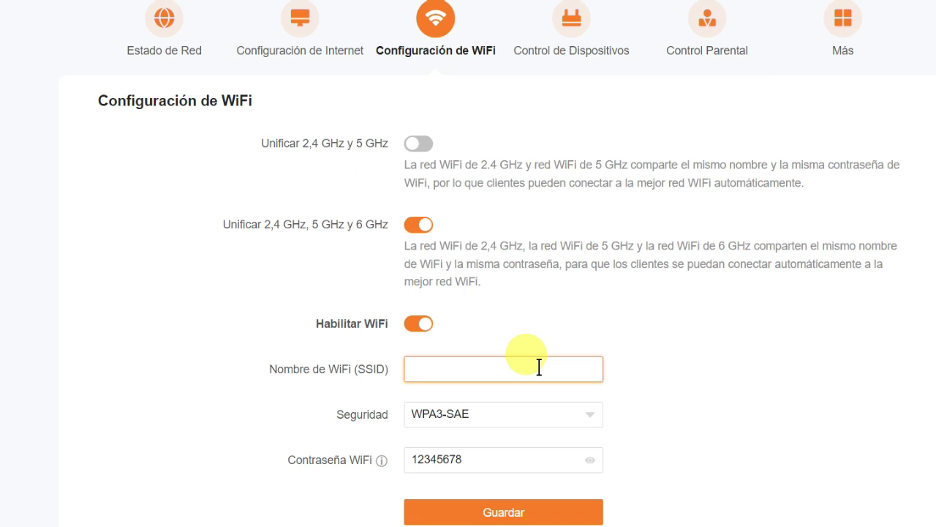
pyautogui.write('mi red wifi')
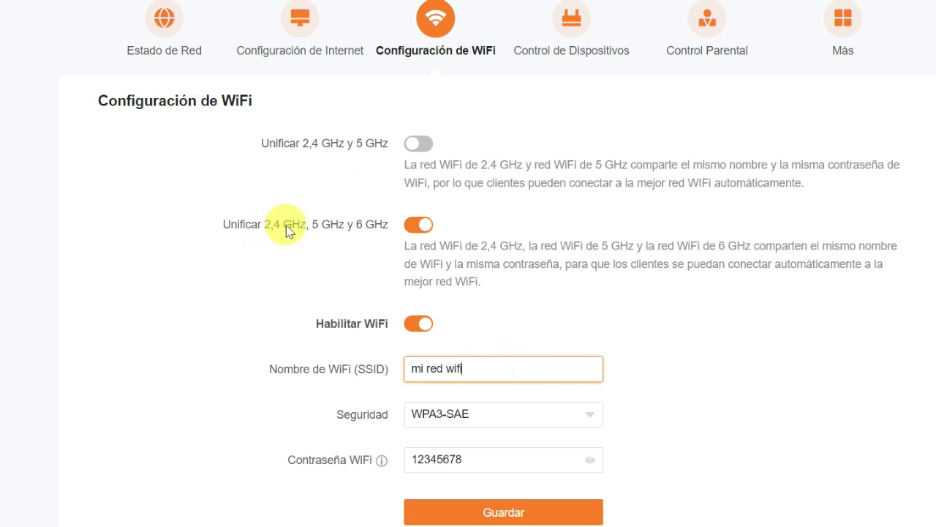
pyautogui.moveTo(245, 225); pyautogui.dragTo(396, 234)
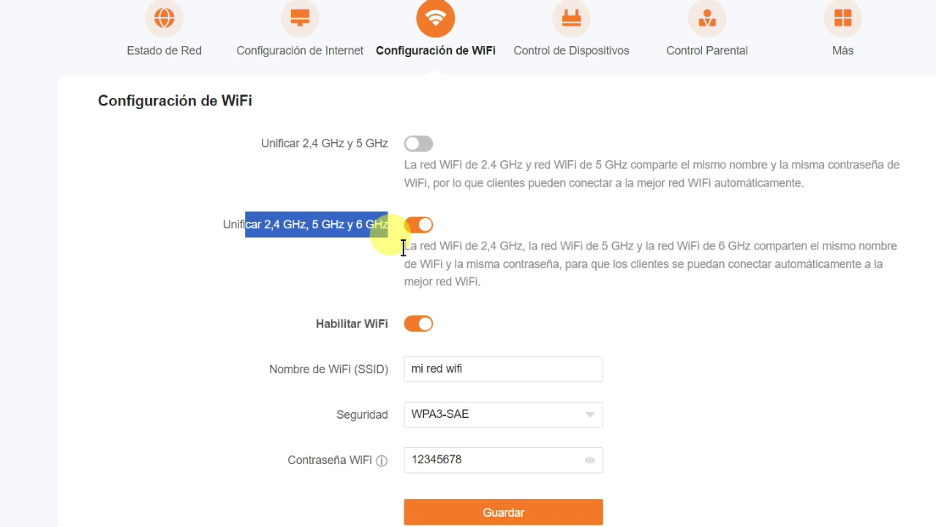
pyautogui.moveTo(404, 247); pyautogui.dragTo(452, 243)
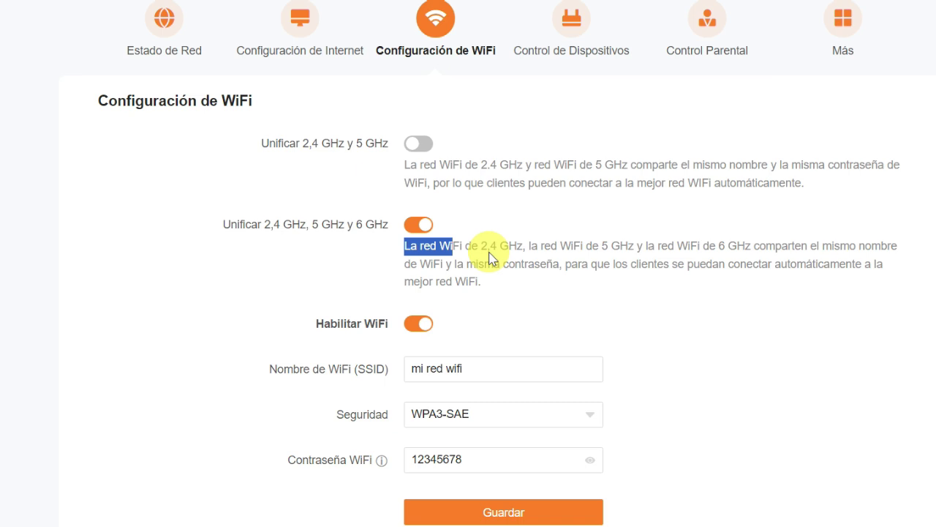
pyautogui.click(351, 223)
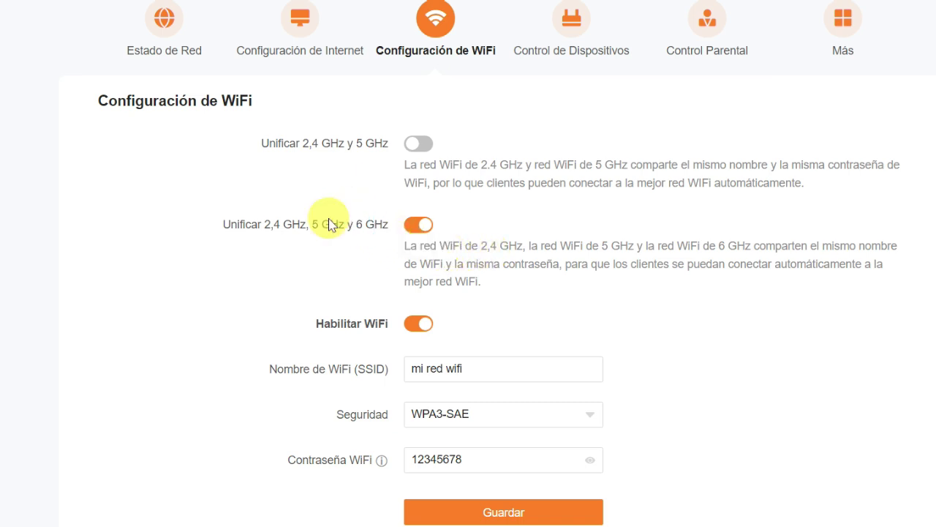
pyautogui.click(257, 226)
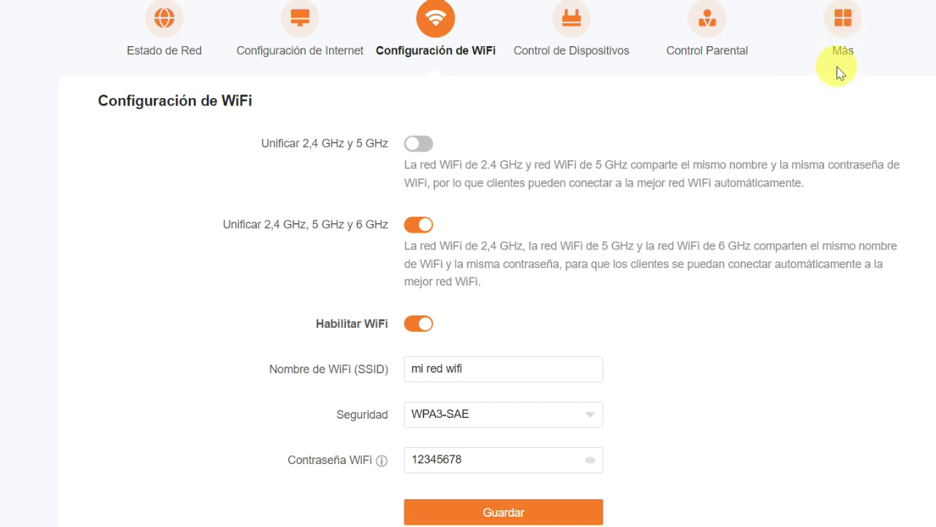
# Go to Más, dismiss Chrome's save-password prompt, and open Canal y Ancho de banda.
pyautogui.click(846, 27)
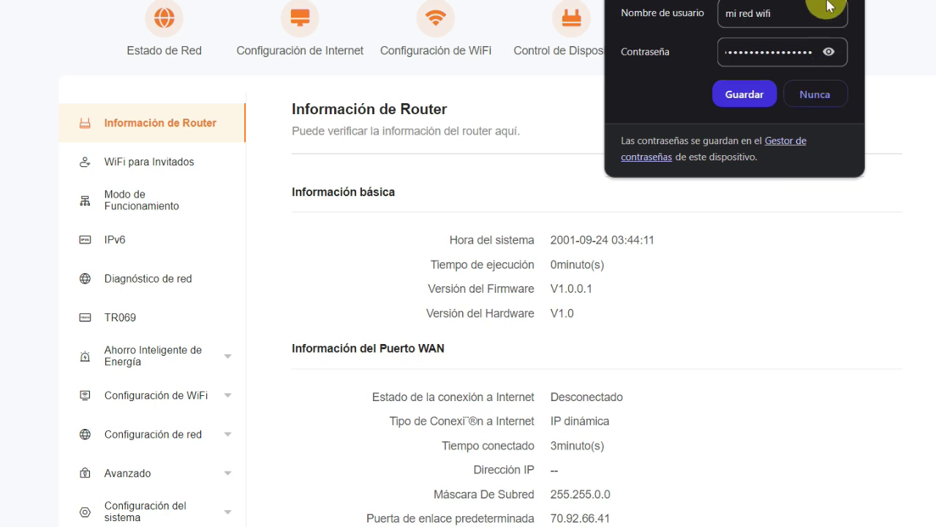
pyautogui.click(744, 94)
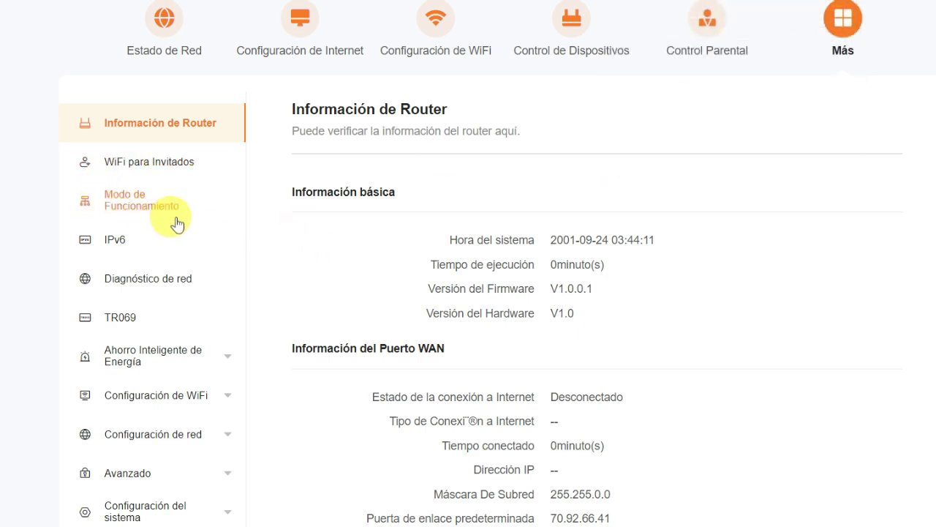
pyautogui.click(163, 395)
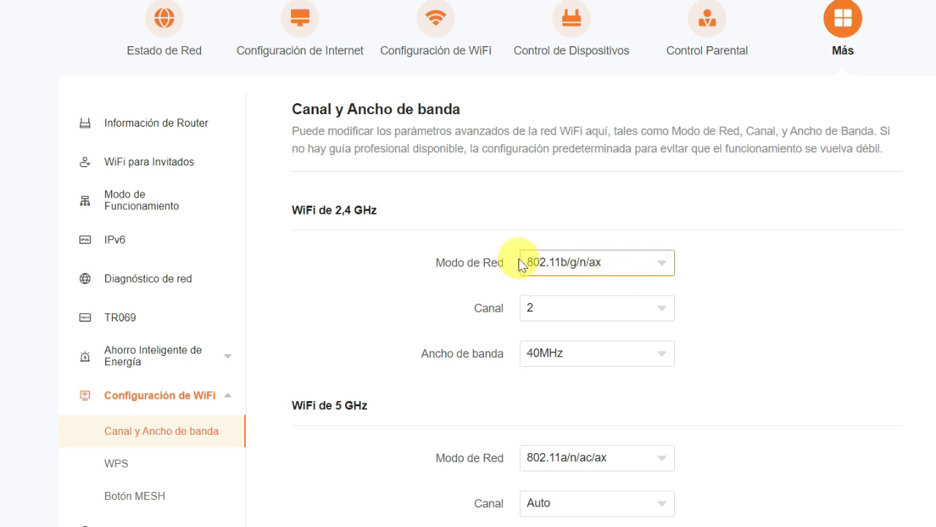
# Set the 2.4 GHz Canal to 1 and keep Ancho de banda at 40MHz.
pyautogui.click(661, 268)
pyautogui.click(661, 267)
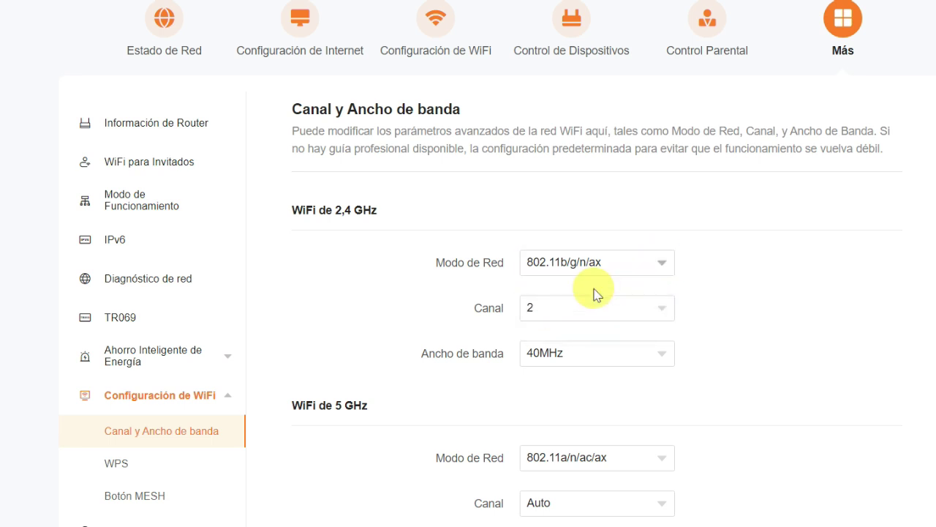
pyautogui.click(663, 312)
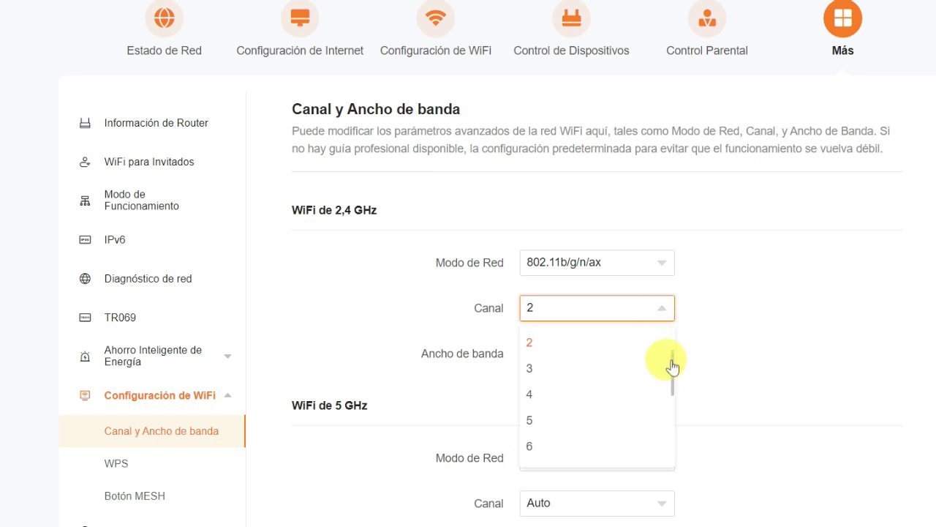
pyautogui.moveTo(673, 366); pyautogui.dragTo(675, 329)
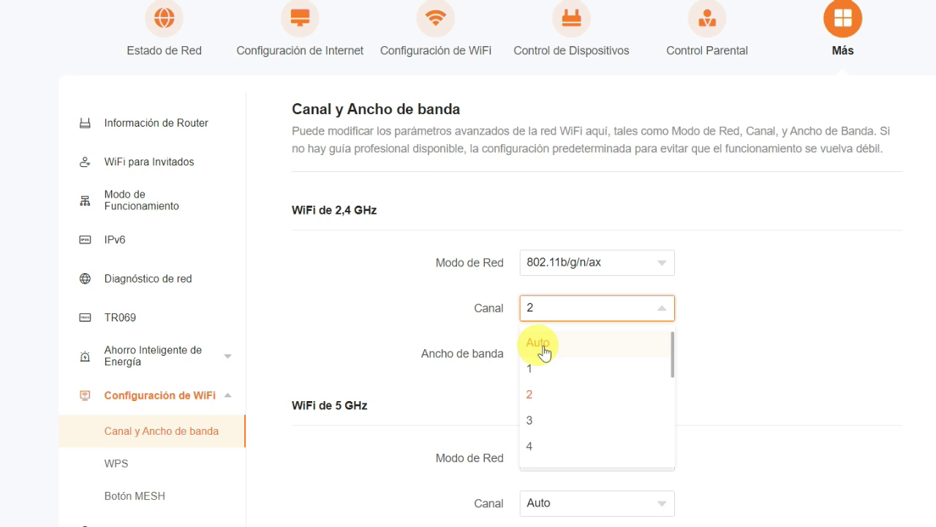
pyautogui.click(544, 352)
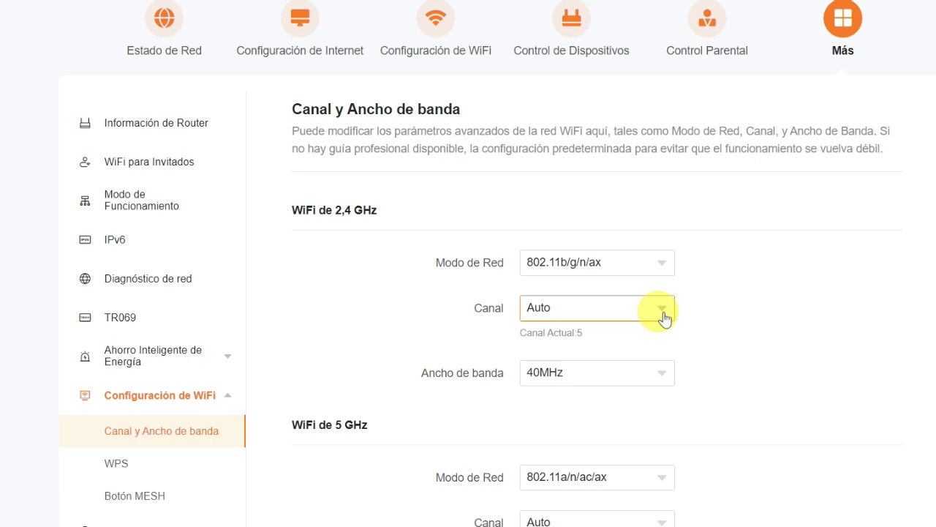
pyautogui.click(663, 313)
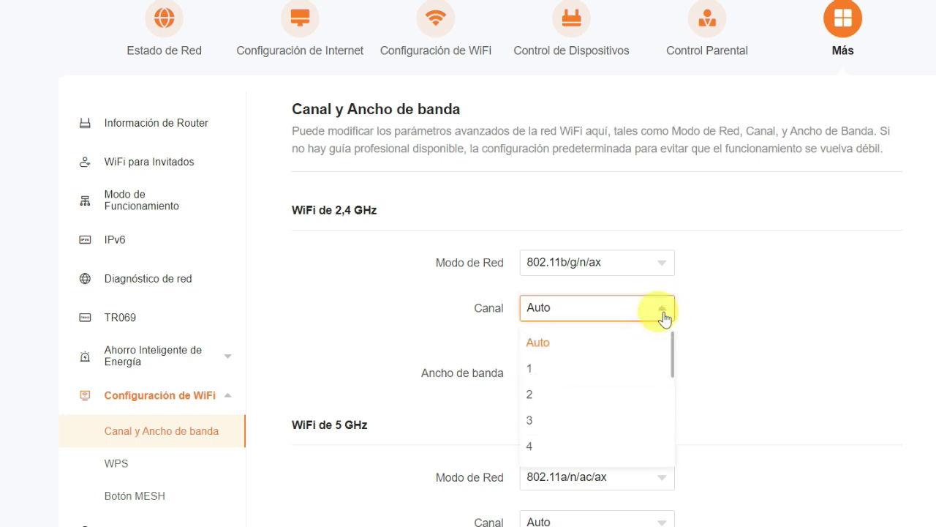
pyautogui.click(578, 374)
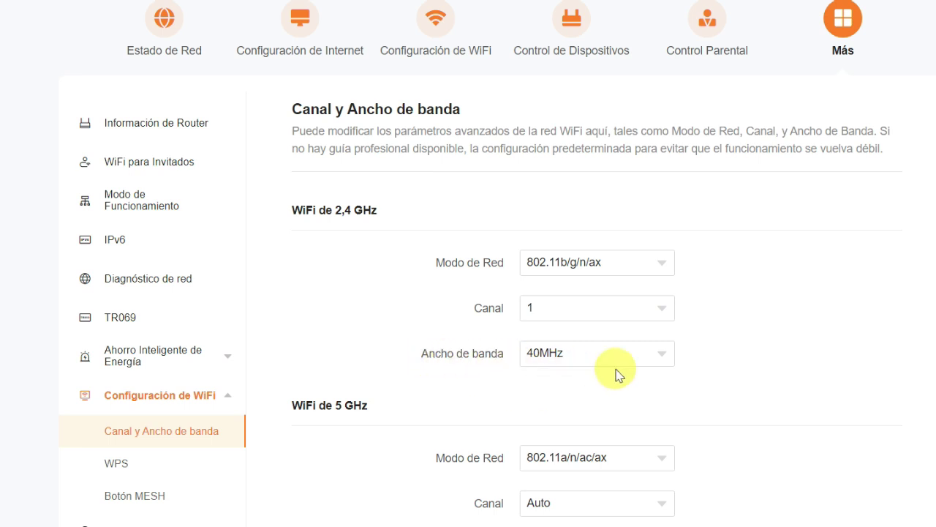
pyautogui.click(666, 356)
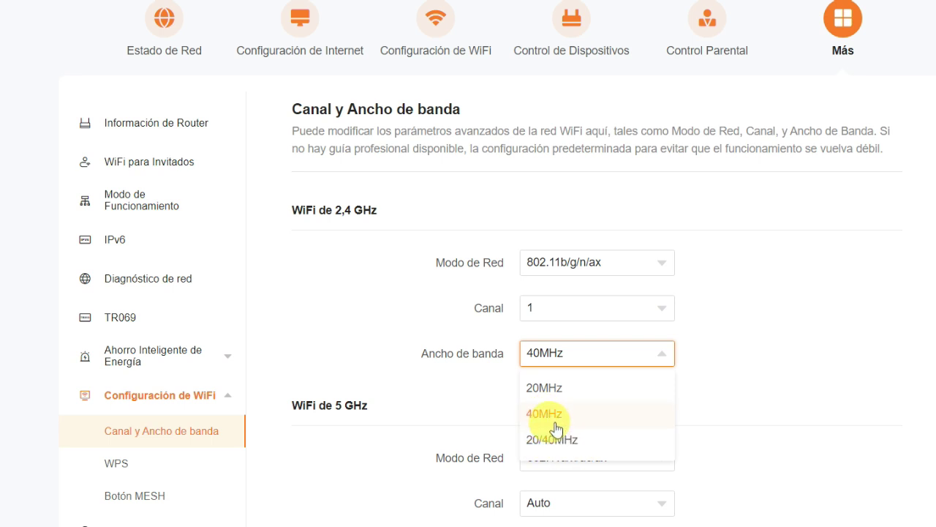
pyautogui.click(550, 413)
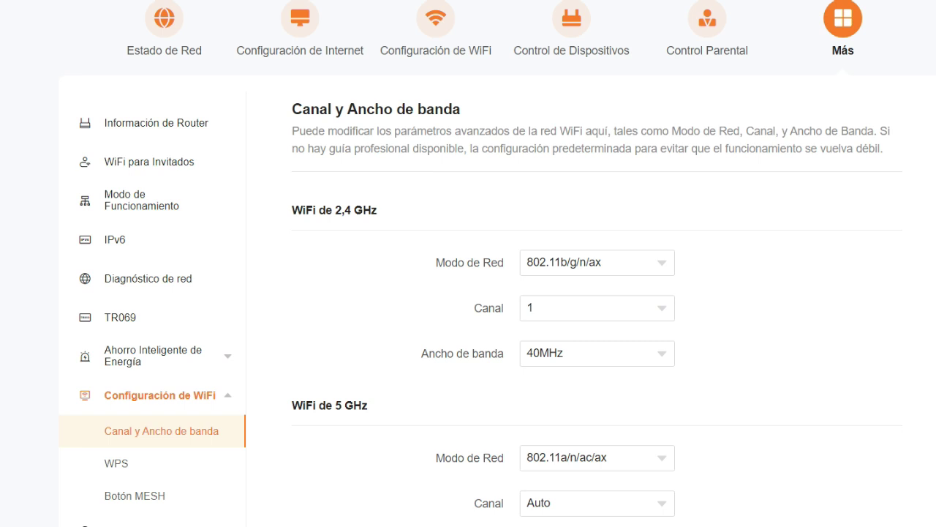
# Put the 5 GHz band on channel 36, keeping 802.11a/n/ac/ax mode and 20MHz bandwidth.
pyautogui.scroll(-3, 481, 263)
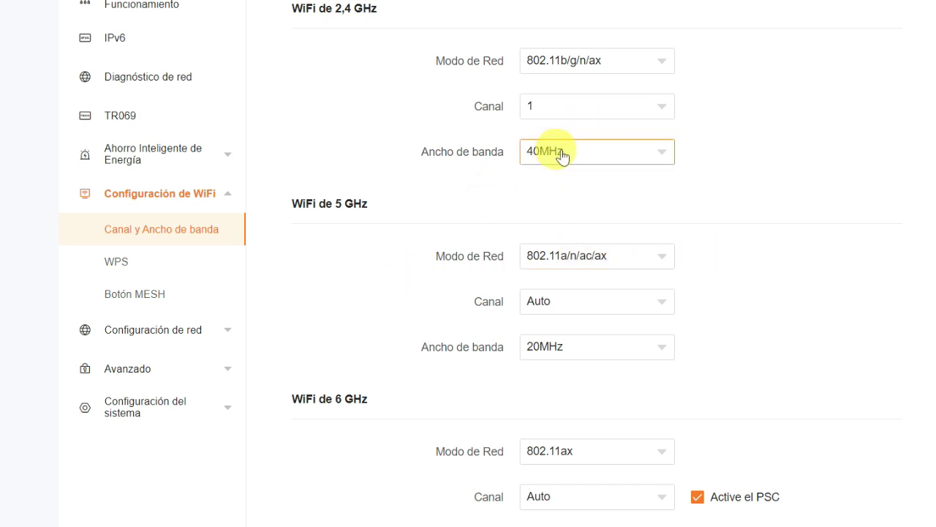
pyautogui.click(665, 258)
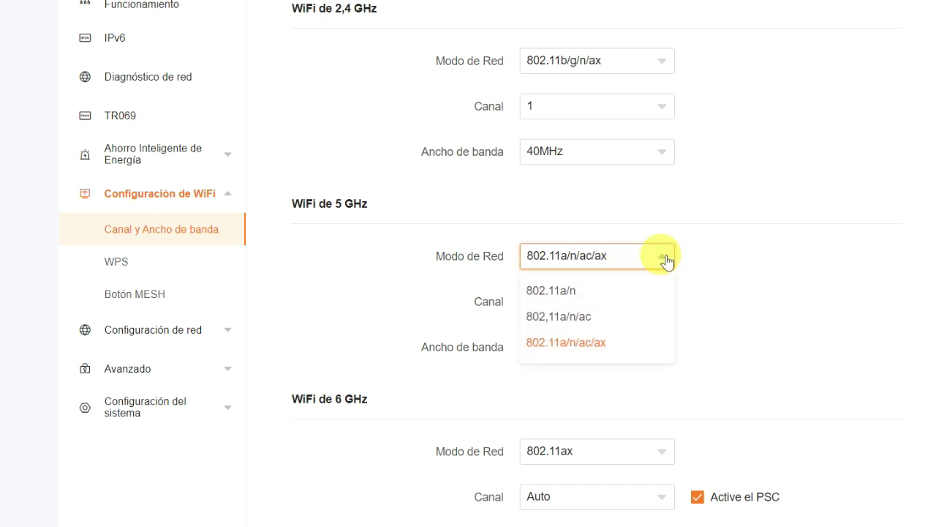
pyautogui.click(665, 259)
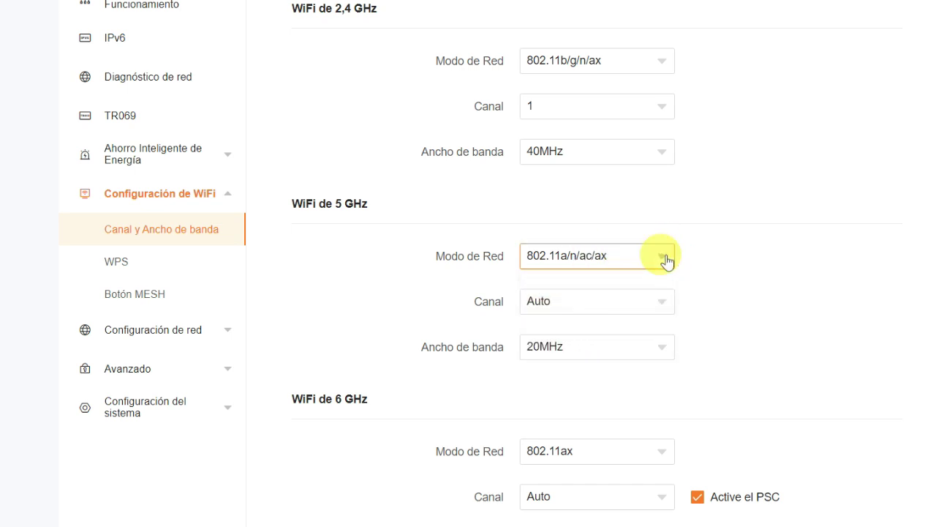
pyautogui.click(661, 302)
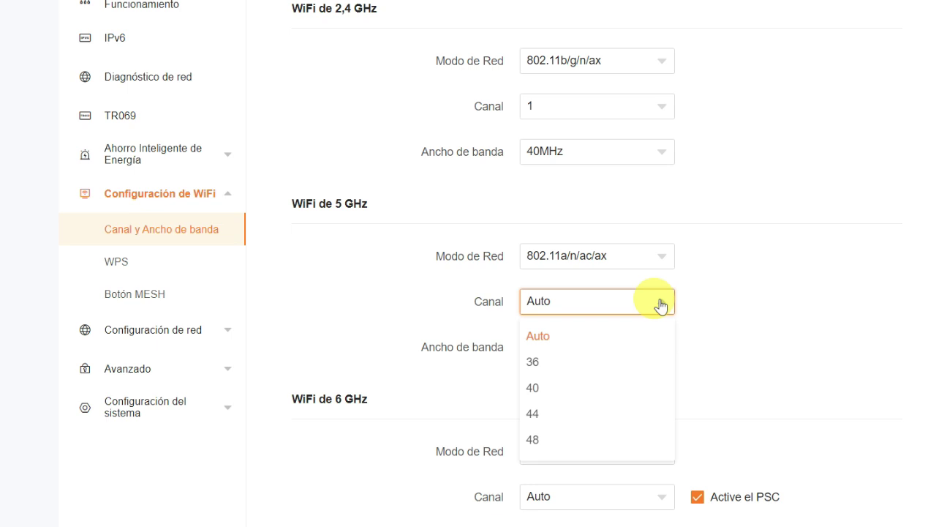
pyautogui.click(547, 366)
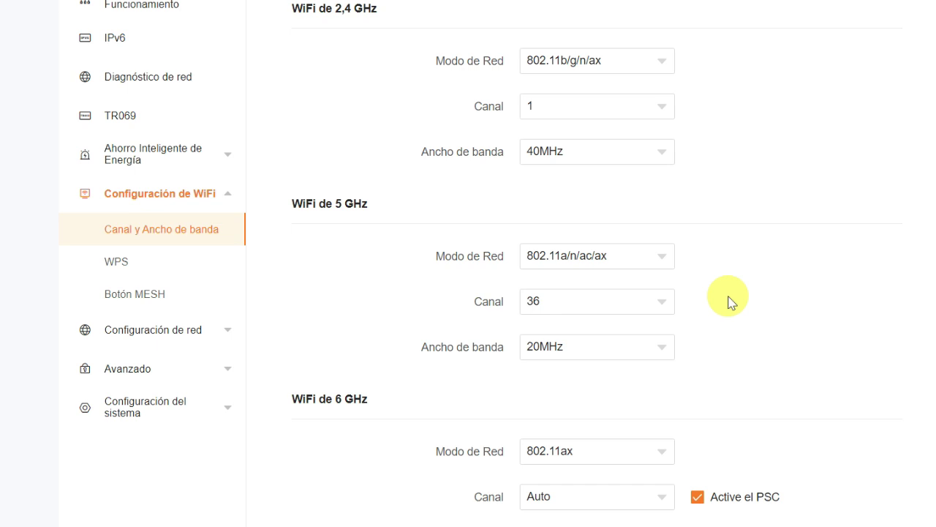
pyautogui.click(667, 305)
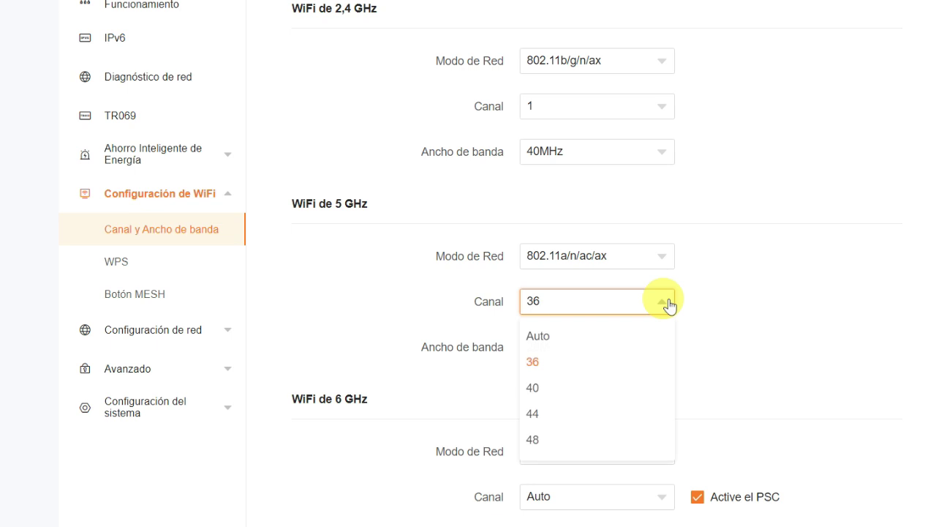
pyautogui.click(769, 349)
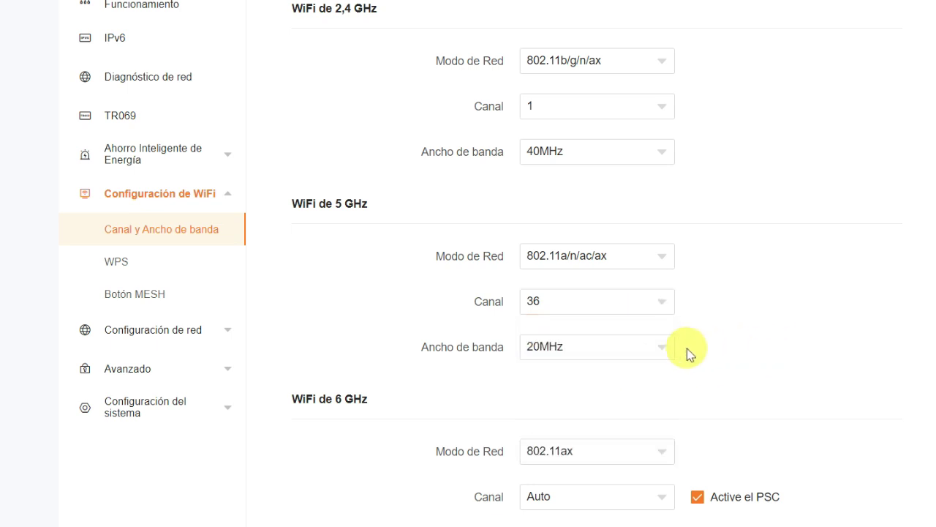
pyautogui.click(664, 354)
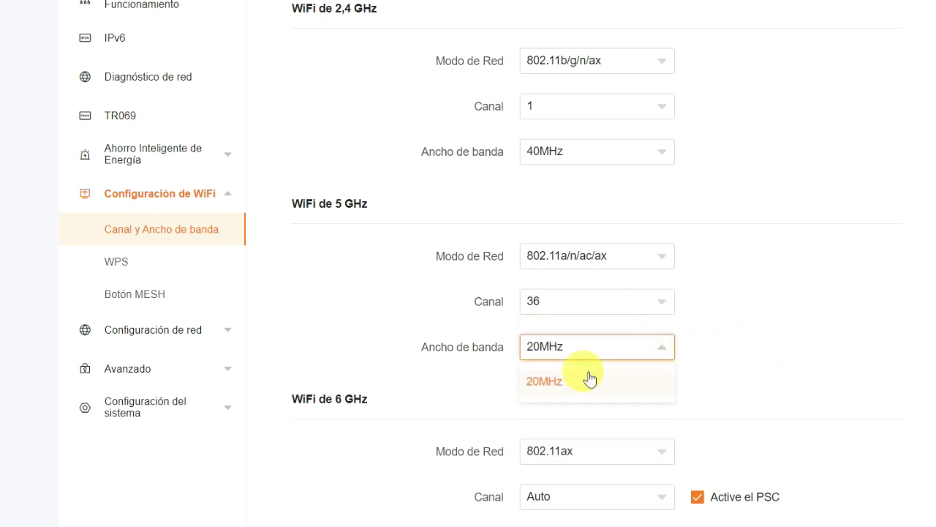
pyautogui.click(564, 381)
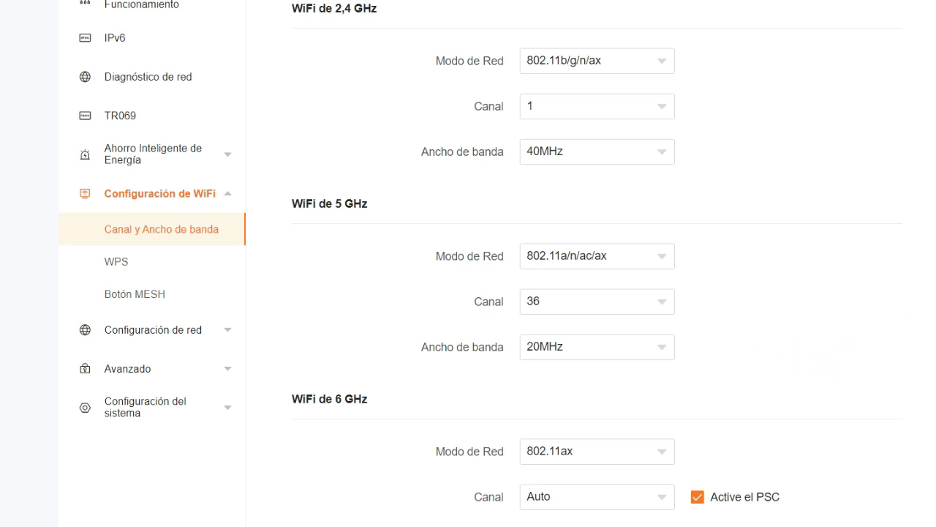
# Scroll to the WiFi de 6 GHz section and expand its Canal dropdown.
pyautogui.scroll(-1, 481, 264)
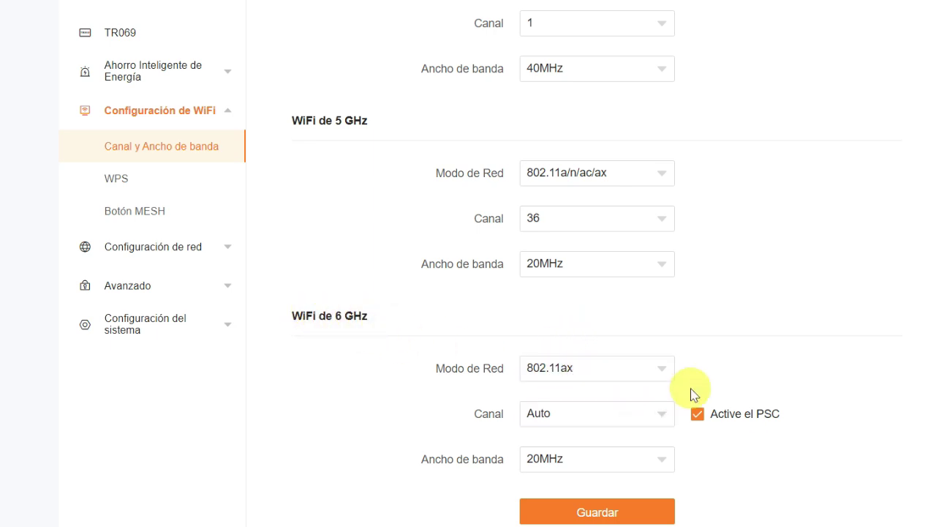
pyautogui.click(662, 419)
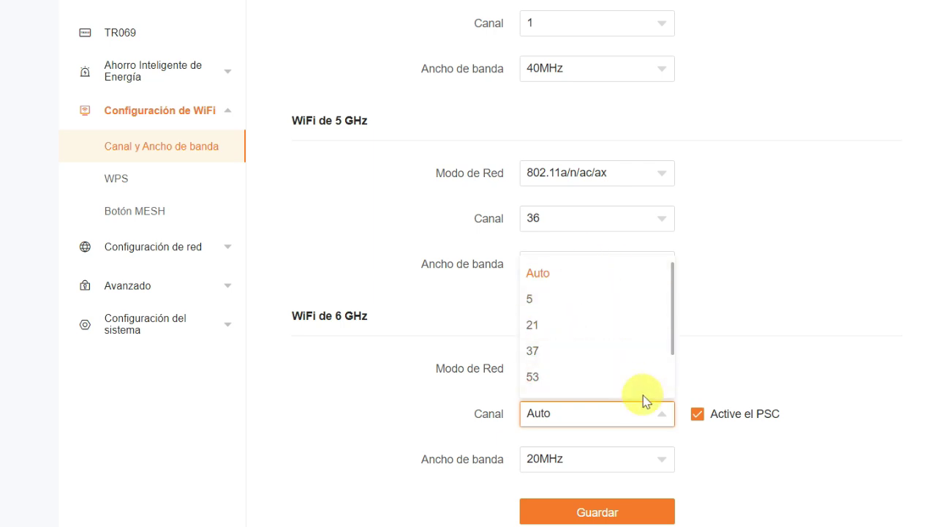
# Change the 6 GHz bandwidth to 40MHz, keeping the channel on Auto with PSC on.
pyautogui.click(754, 452)
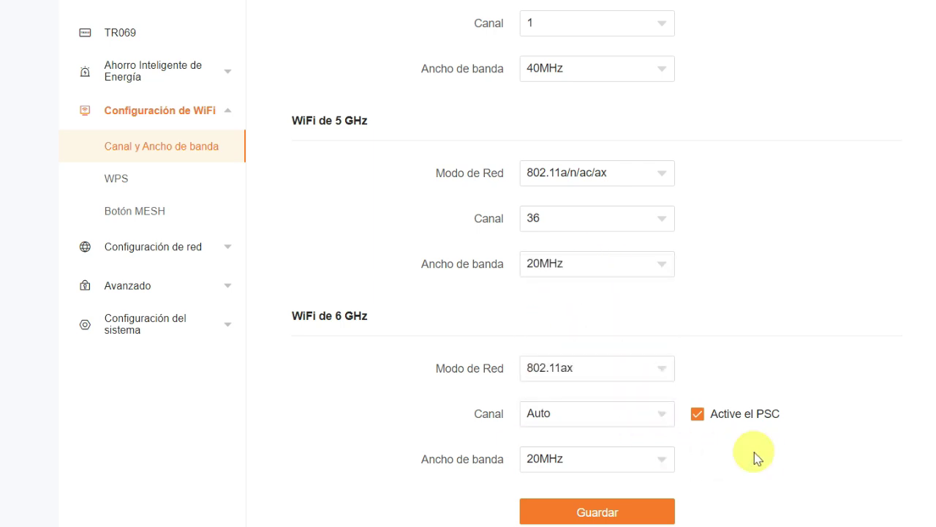
pyautogui.click(662, 464)
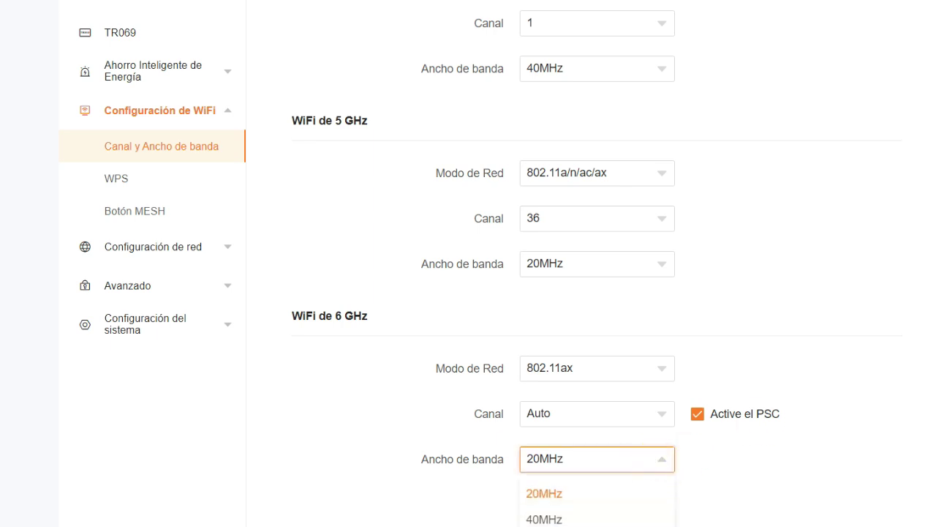
pyautogui.press('Escape')
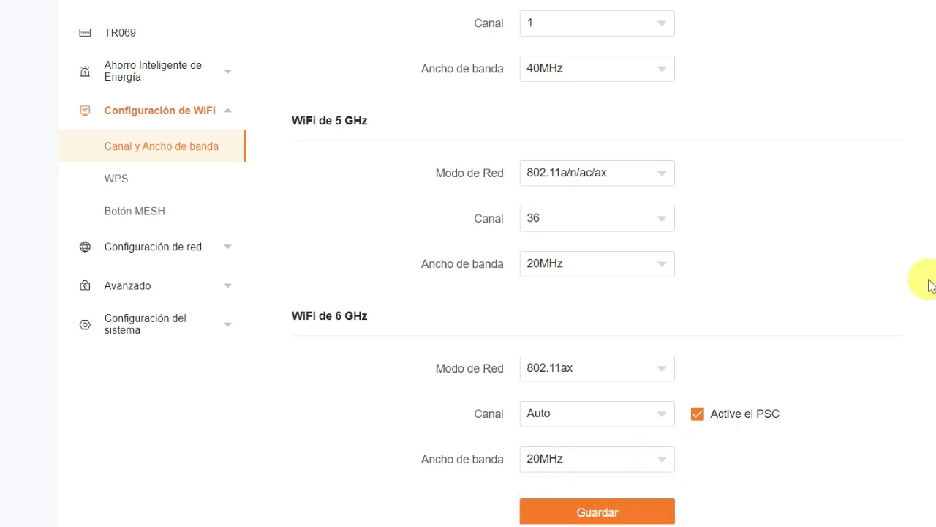
pyautogui.click(657, 464)
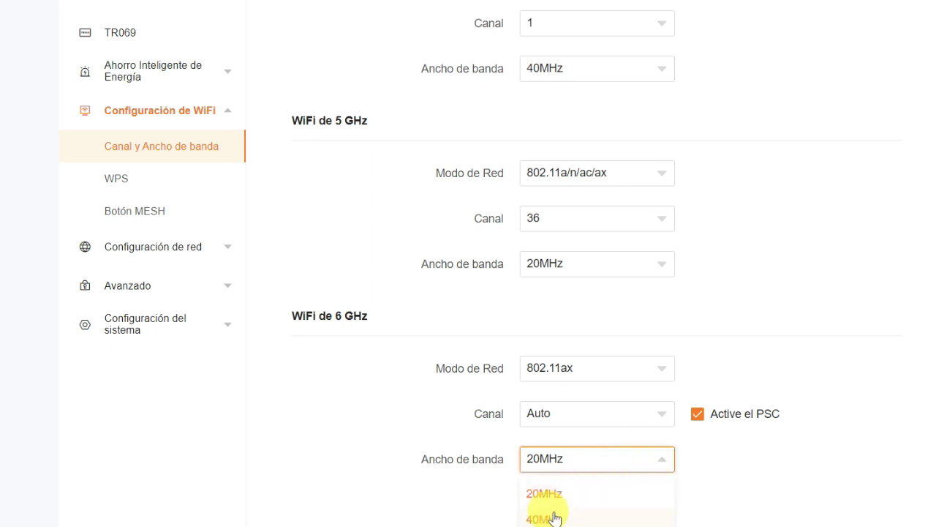
pyautogui.click(551, 520)
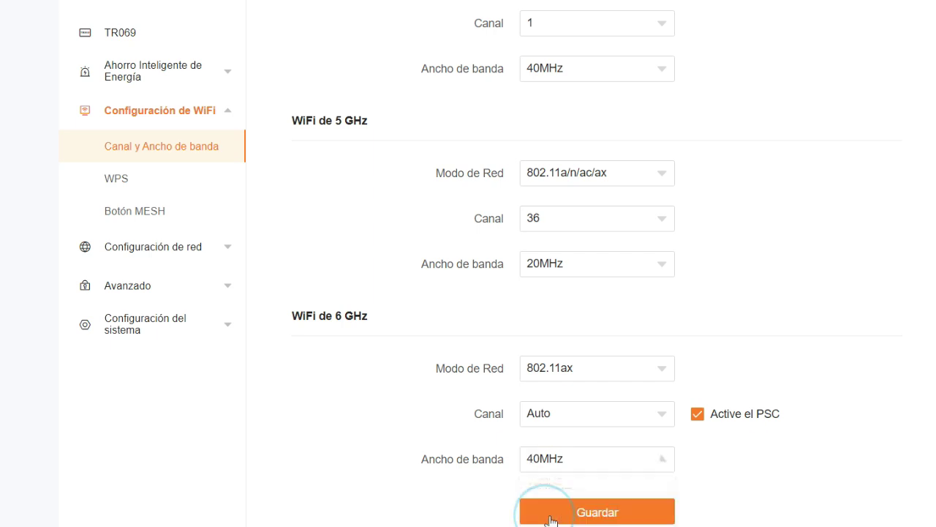
pyautogui.click(665, 462)
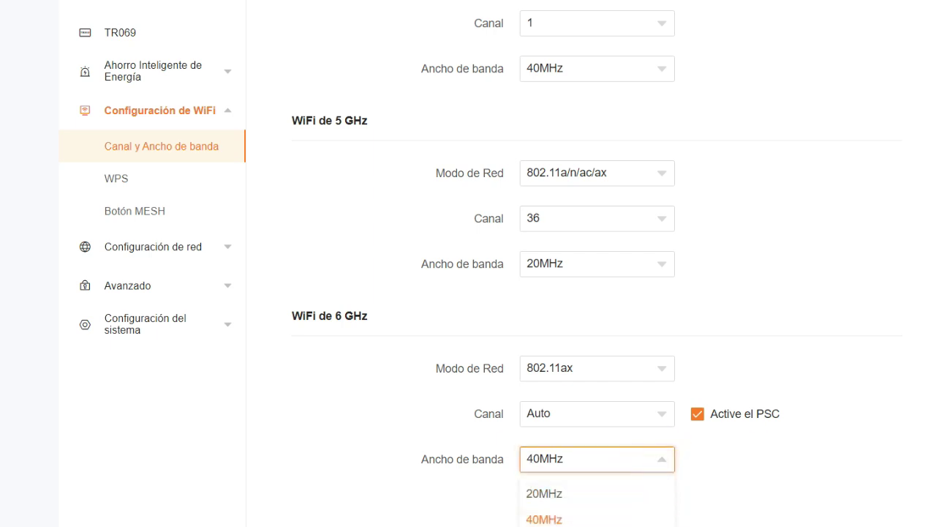
pyautogui.click(550, 526)
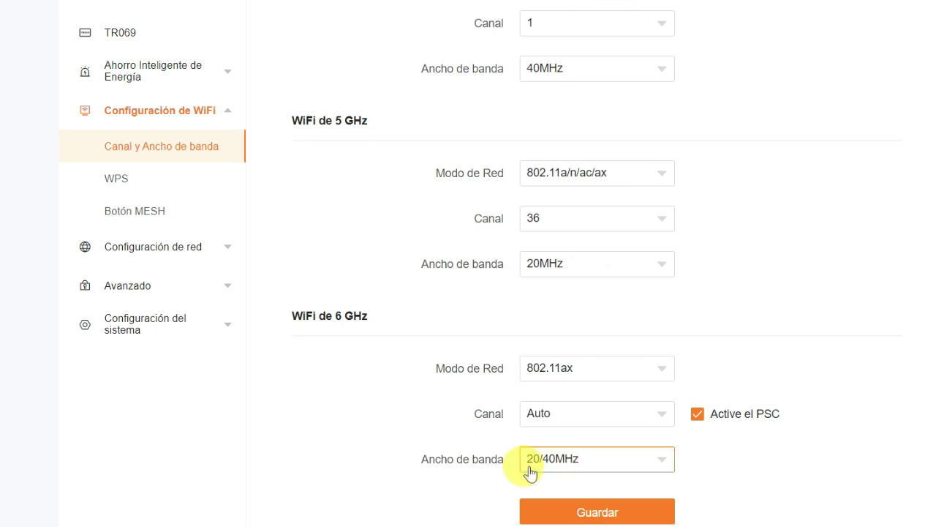
pyautogui.click(662, 458)
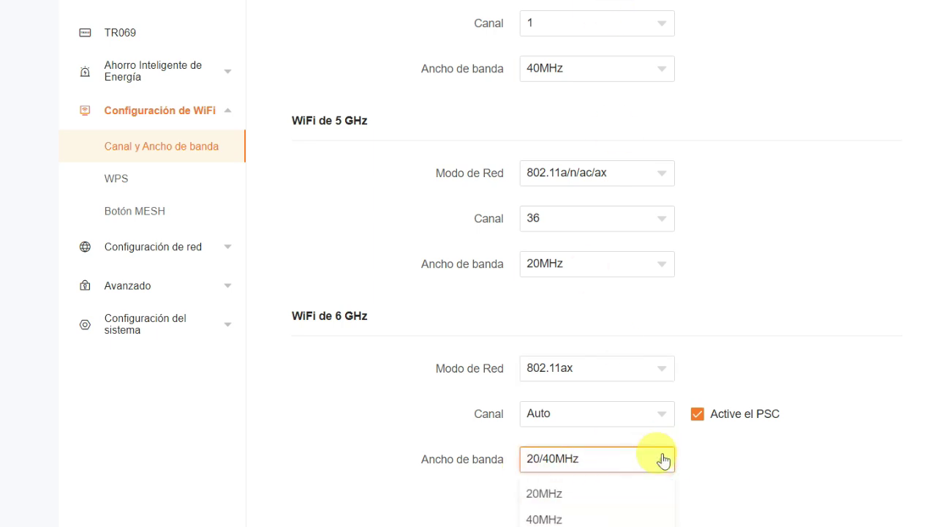
pyautogui.click(563, 519)
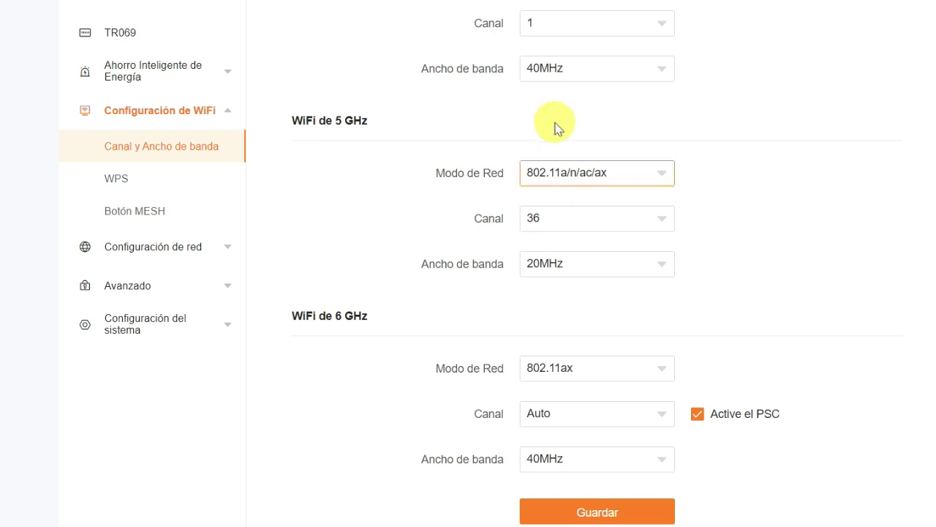
# Save the 6 GHz channel and bandwidth changes with Guardar, then view the WPS node list.
pyautogui.click(607, 514)
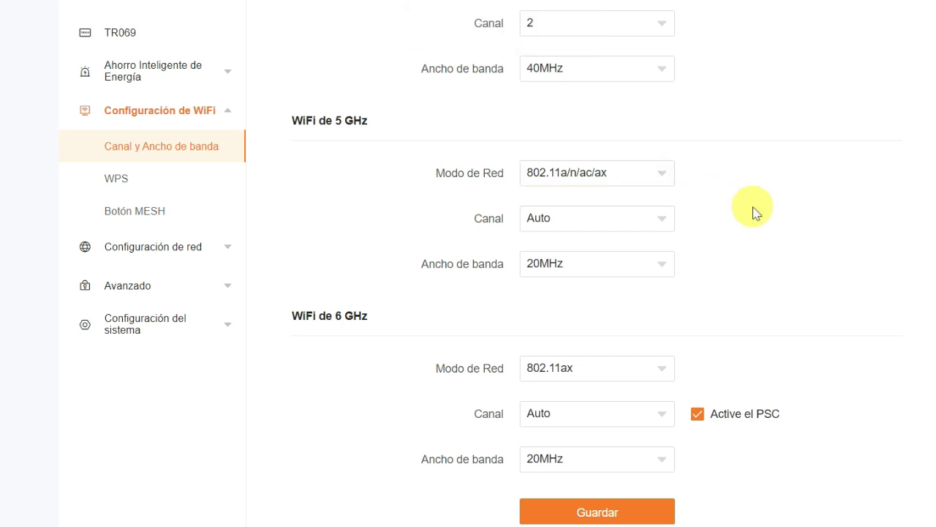
pyautogui.click(116, 184)
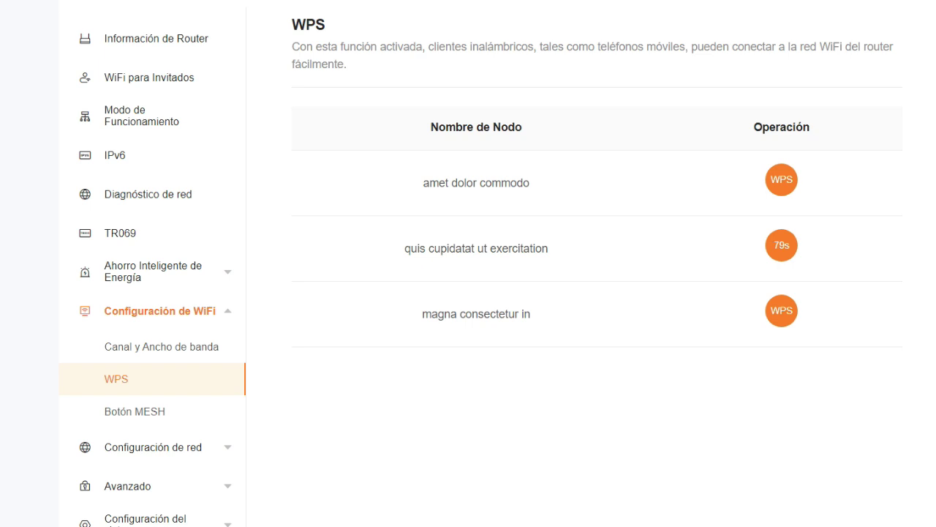
pyautogui.scroll(2, 483, 293)
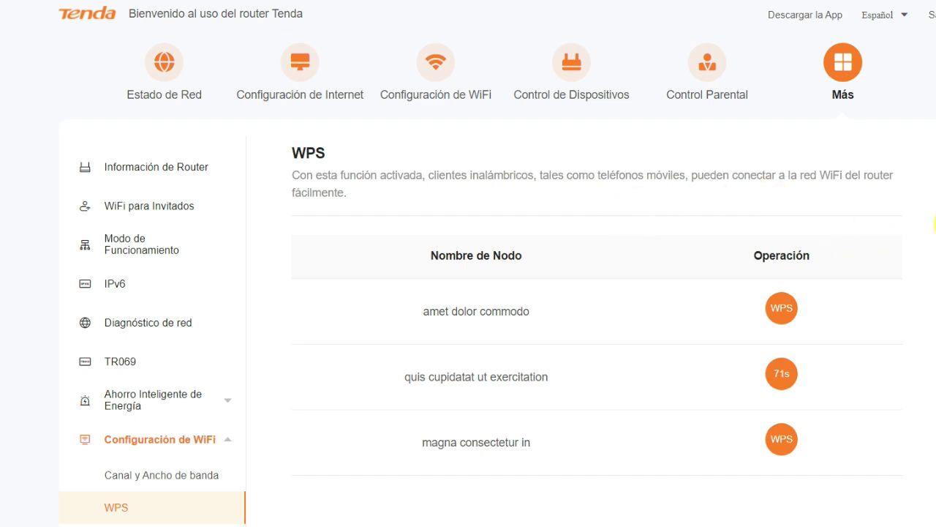
pyautogui.scroll(-2, 498, 292)
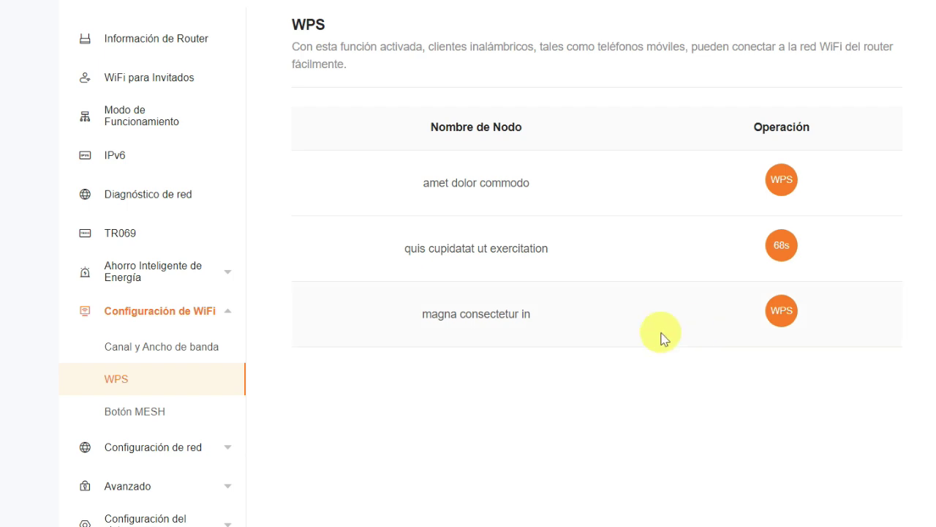
# On the Botón MESH page, leave the MESH button switch in the on position.
pyautogui.click(143, 414)
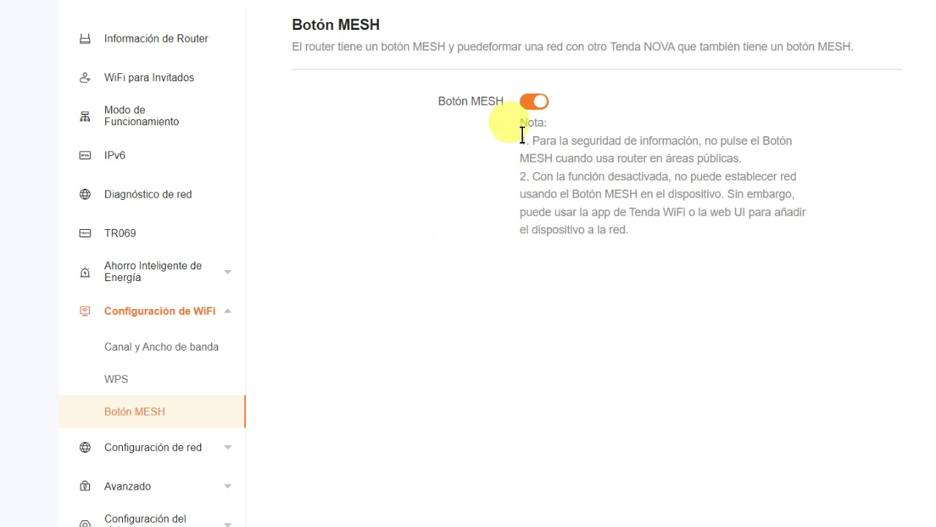
pyautogui.click(523, 106)
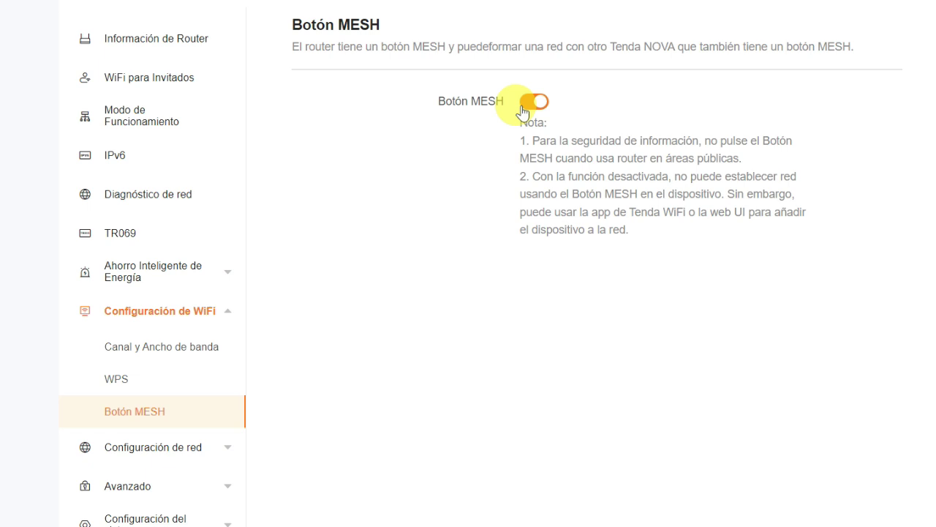
pyautogui.click(523, 107)
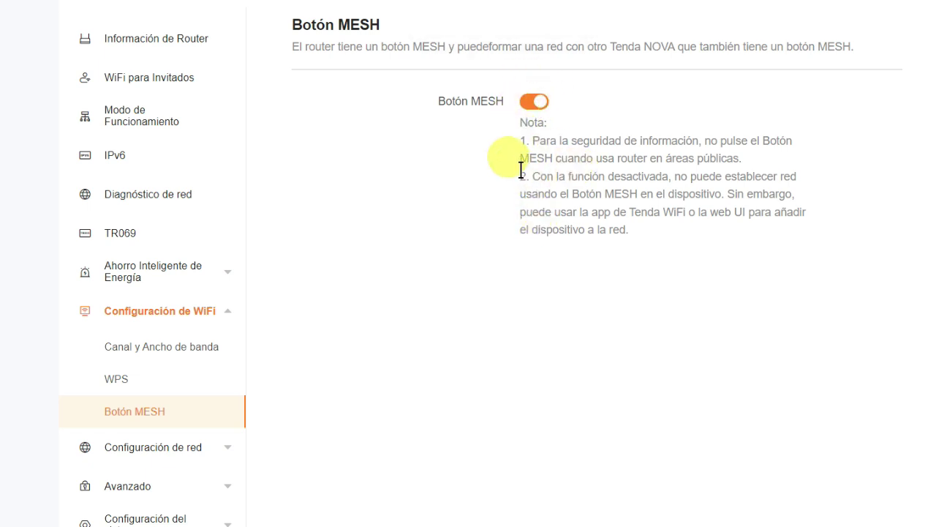
pyautogui.click(529, 101)
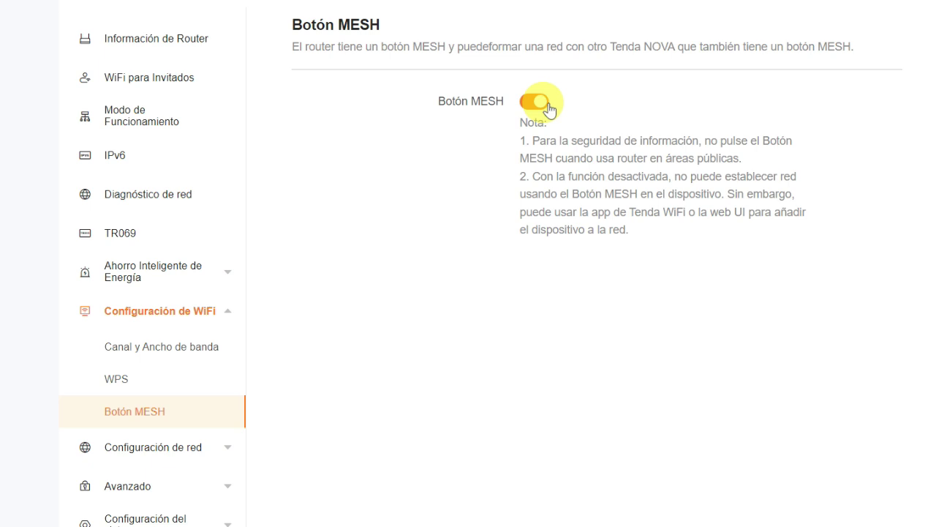